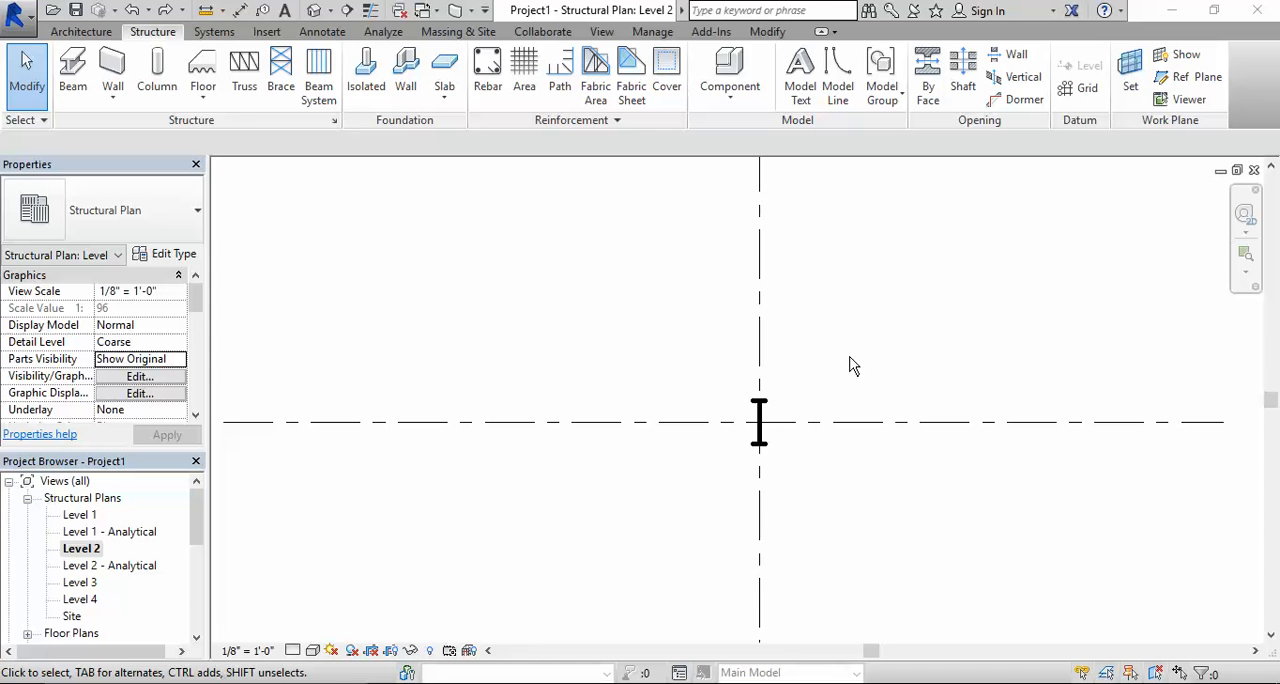
- Change the column at grid E-5 on Level 2 to the W-Wide Flange-Column W8X10 type
scroll(849, 365, down, 3)
scroll(837, 368, up, 5)
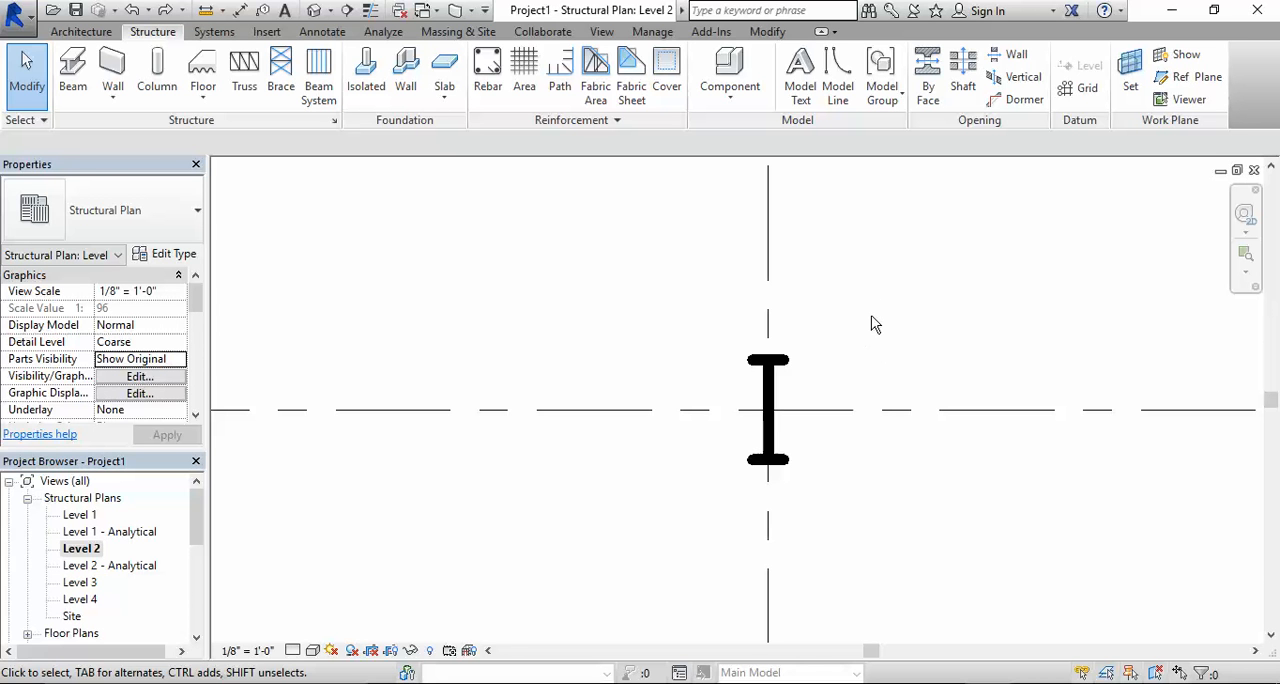
scroll(871, 320, down, 5)
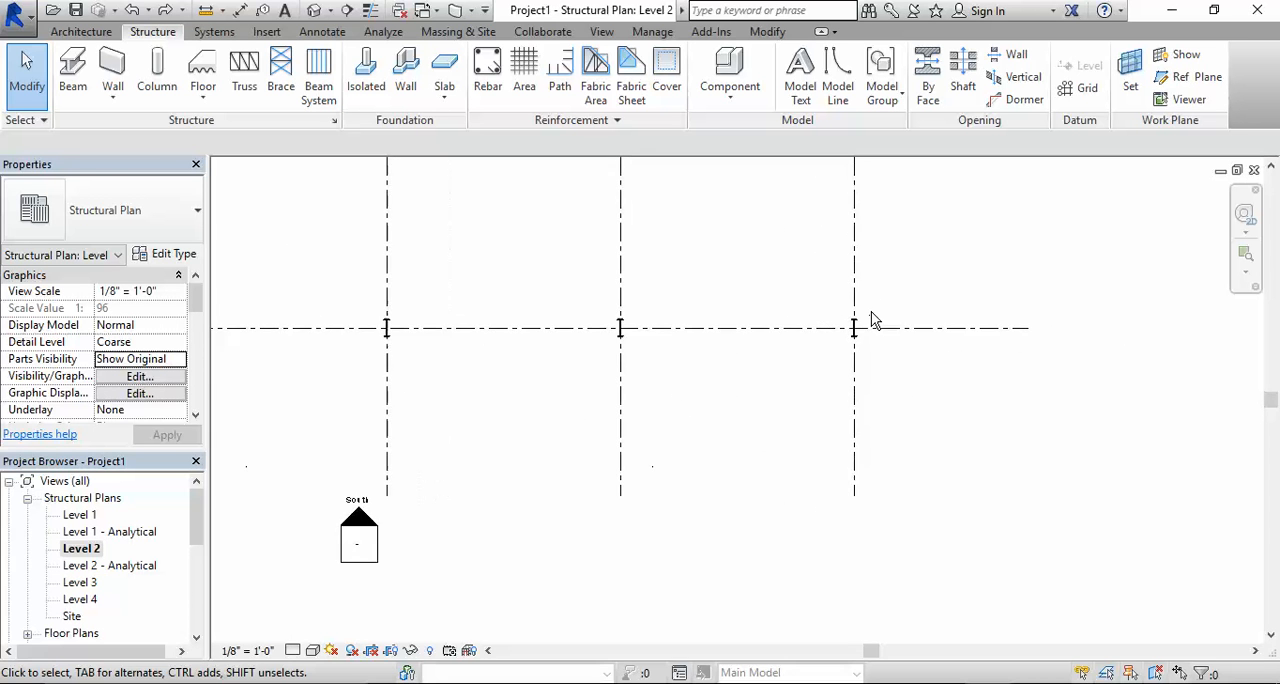
scroll(871, 320, up, 3)
scroll(871, 320, up, 3)
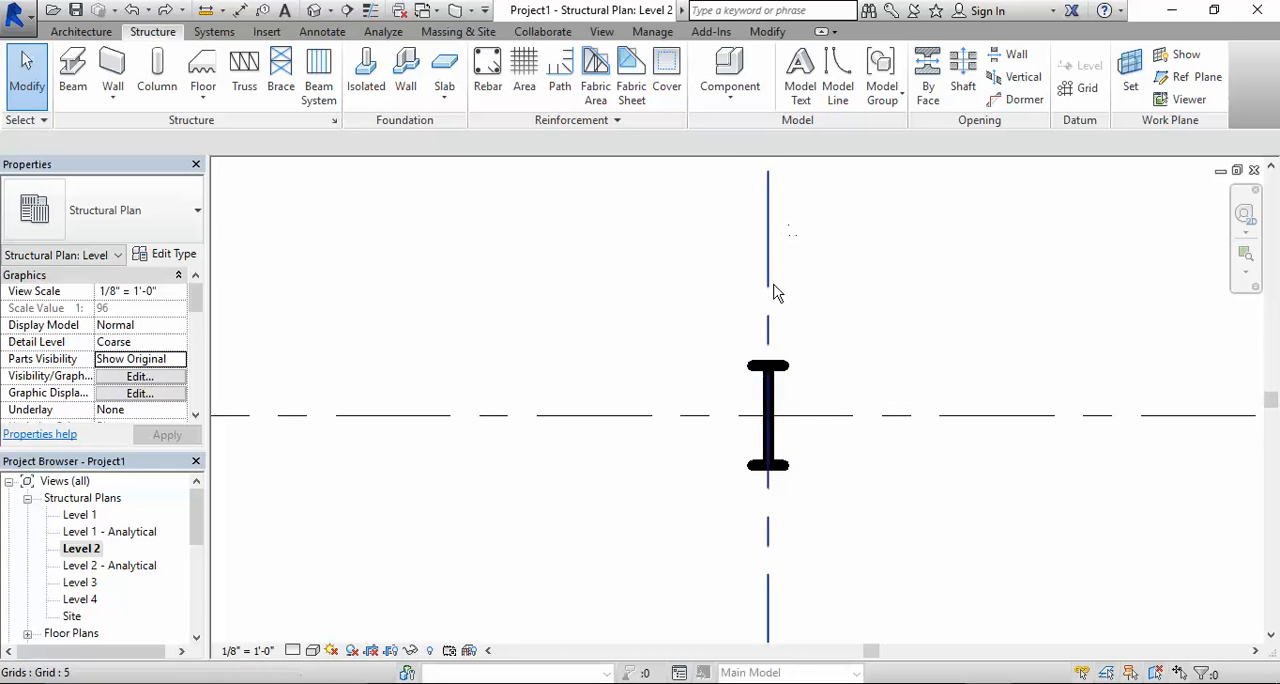
click(790, 375)
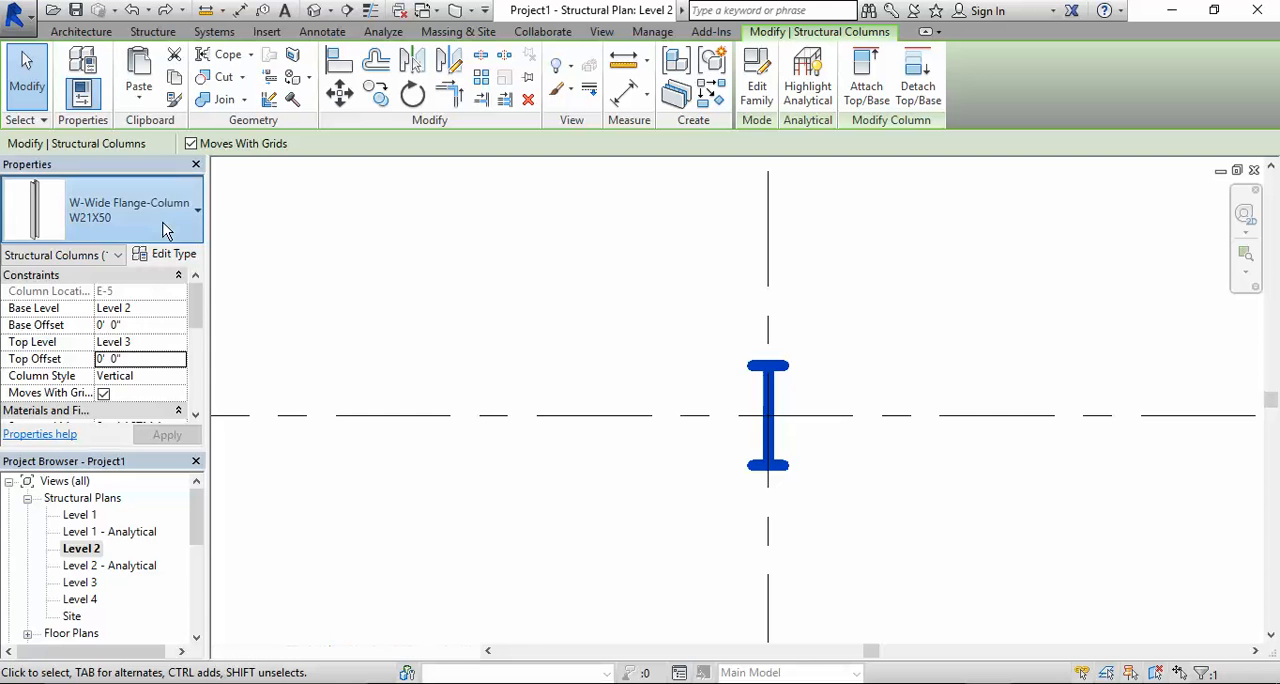
click(162, 226)
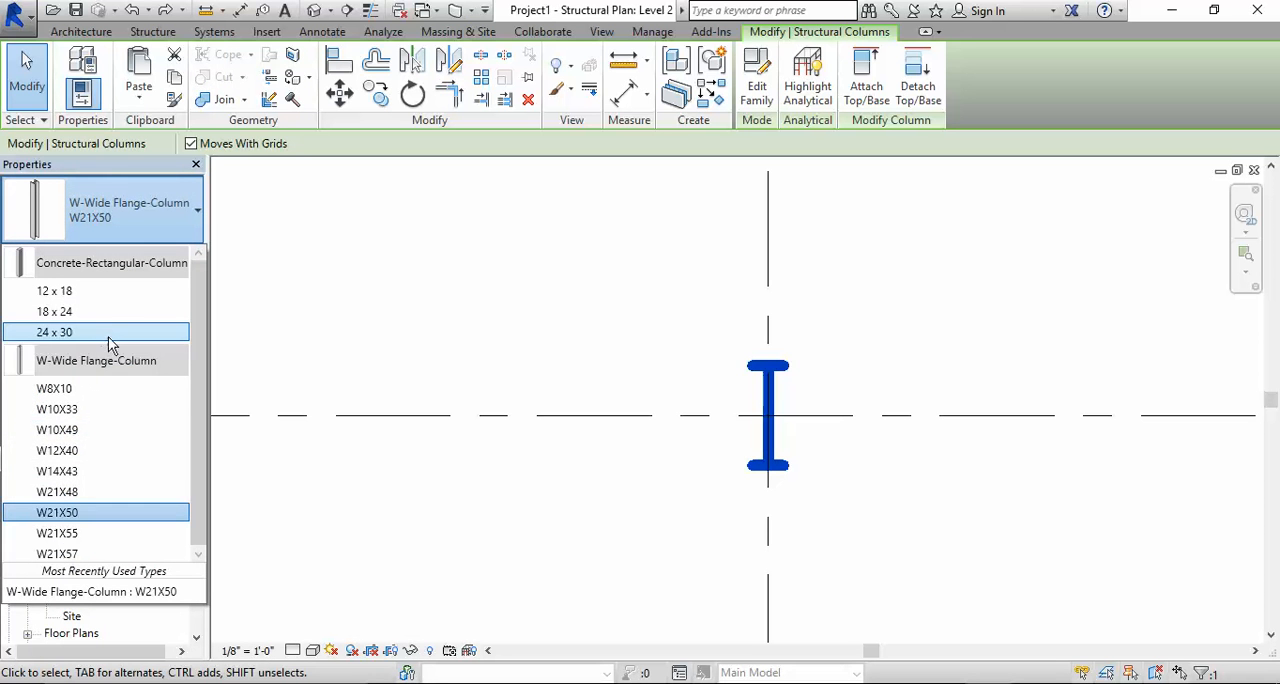
click(62, 390)
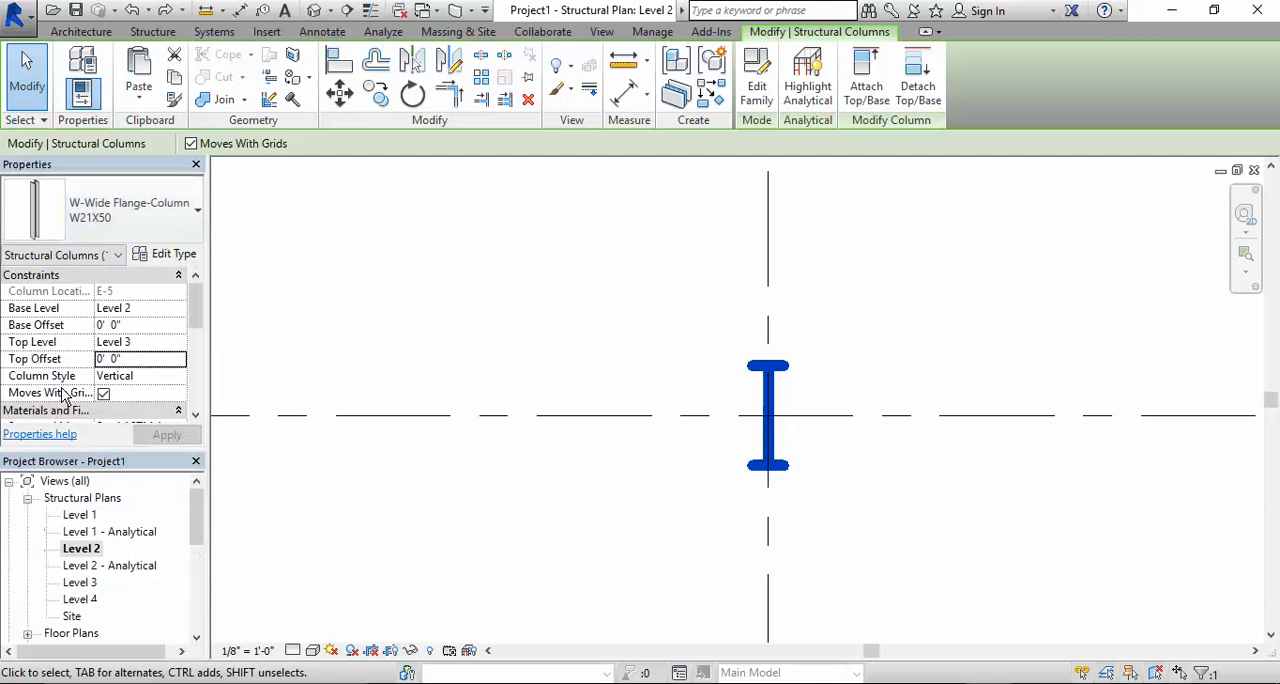
click(657, 357)
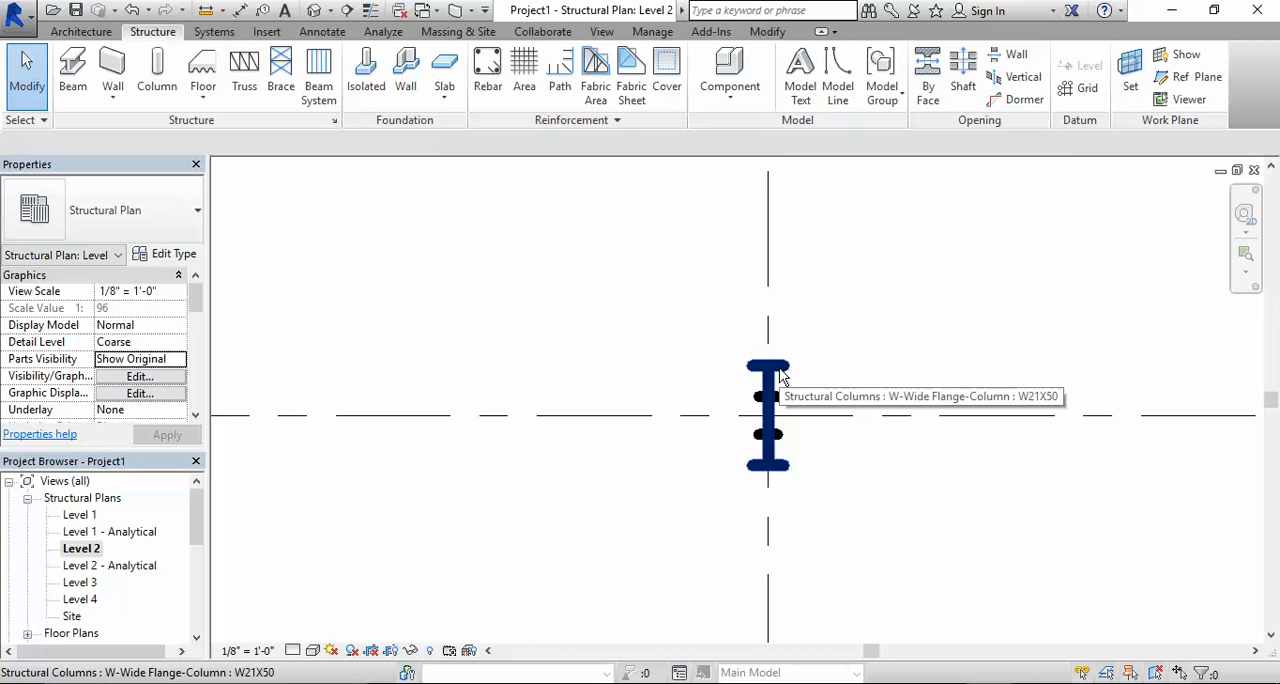
- In the 3D view, set the narrower column segment between Level 2 and Level 3 at E-5 to type W21X50
click(314, 10)
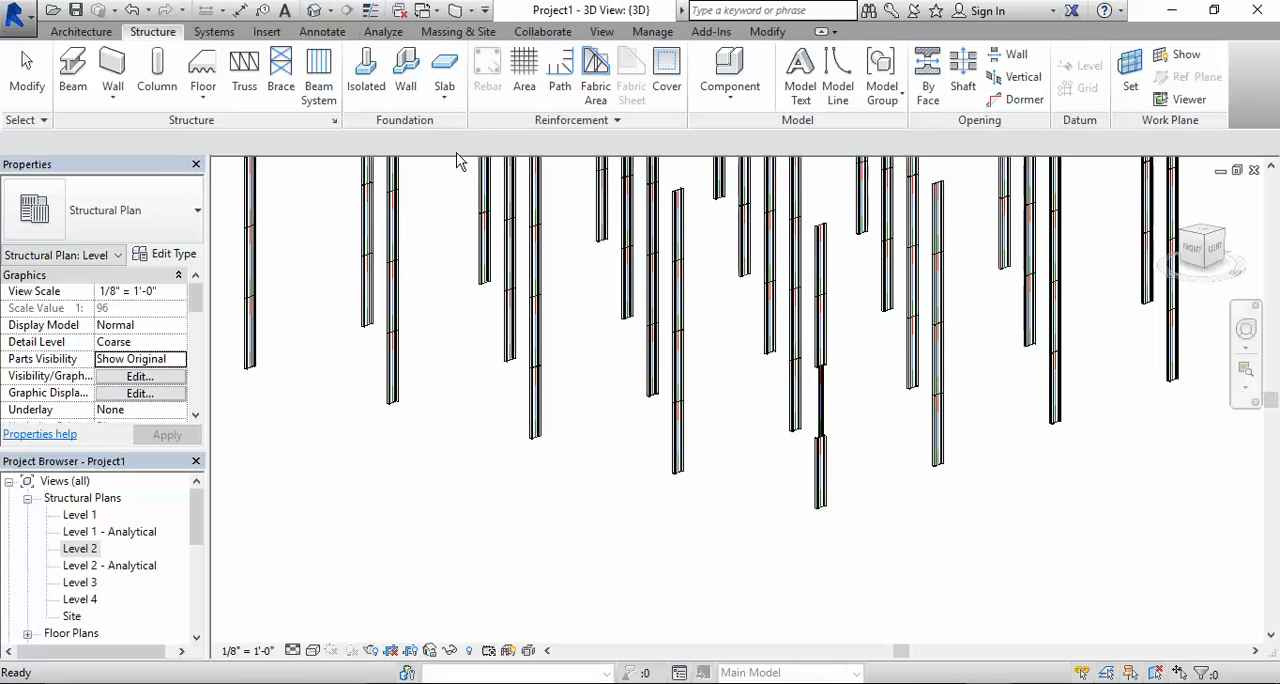
scroll(836, 398, up, 2)
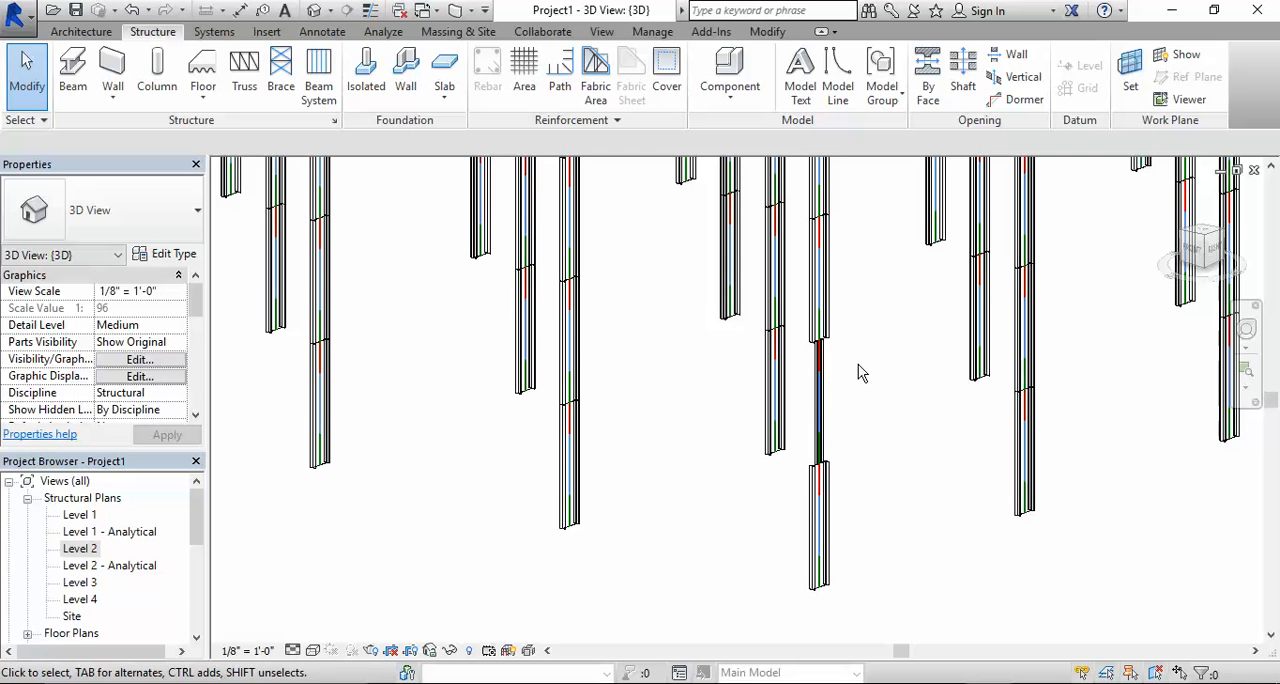
click(822, 396)
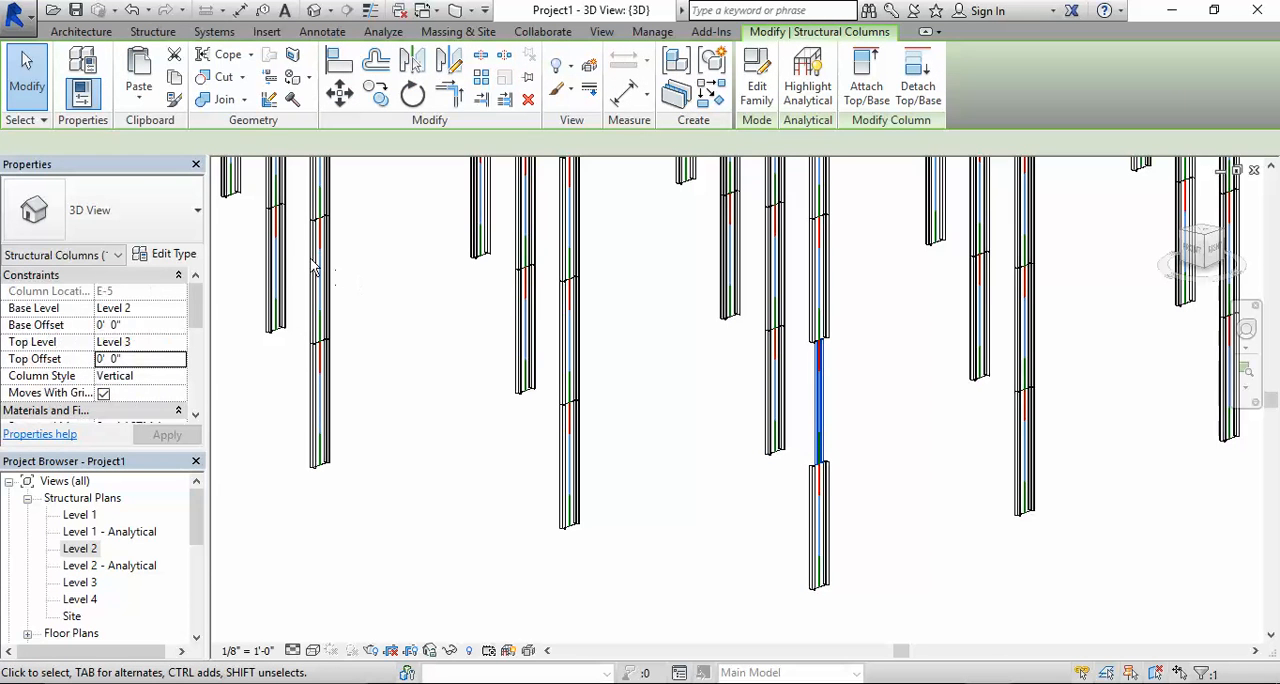
click(98, 229)
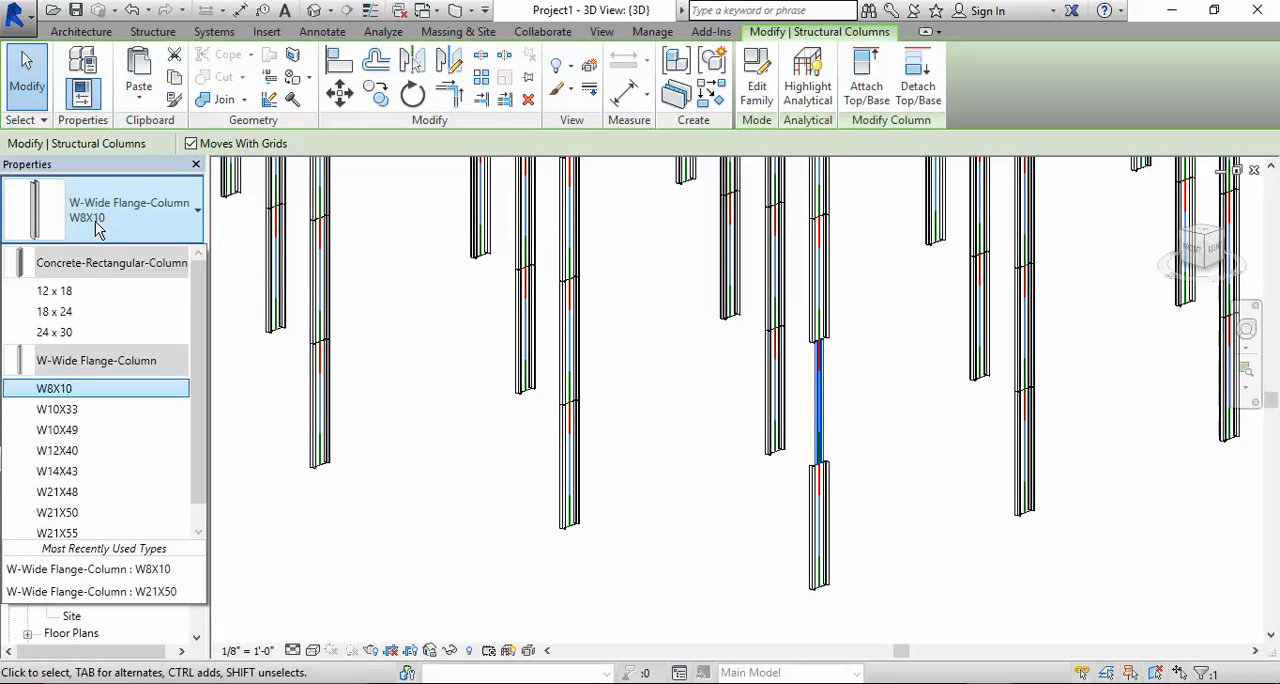
click(70, 516)
click(925, 450)
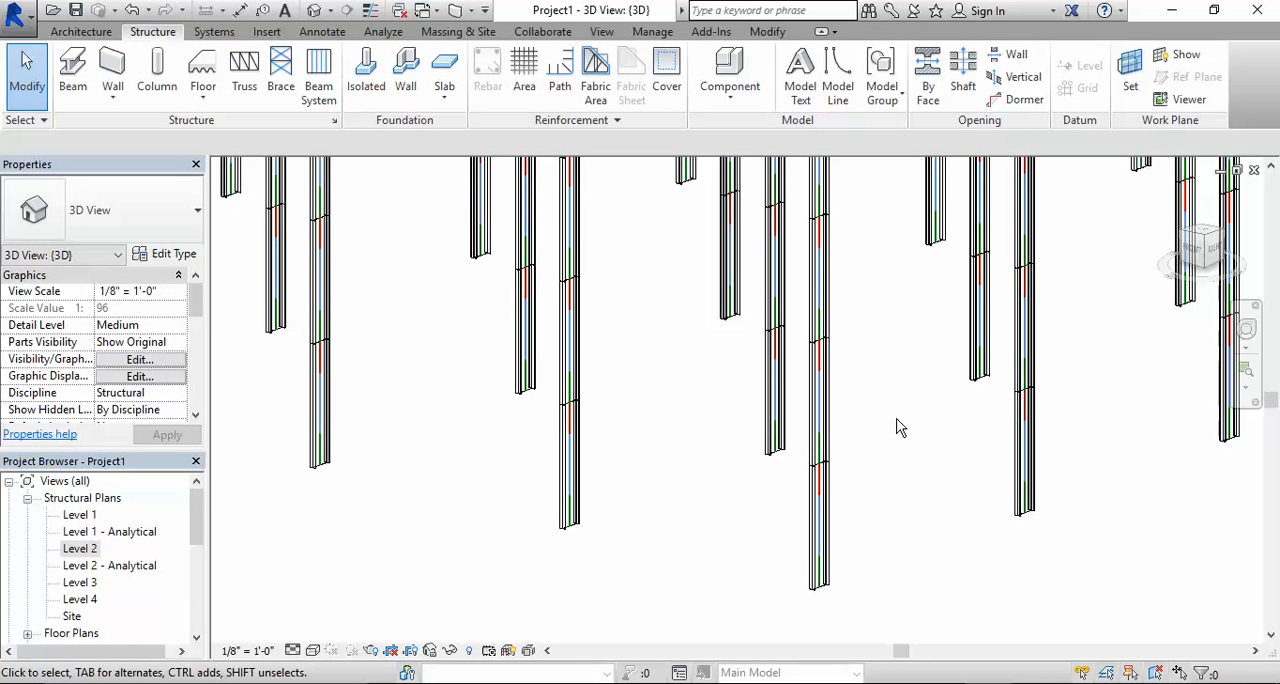
- Set the top level of the lowest column segment at grid E-5 to Level 4
click(825, 535)
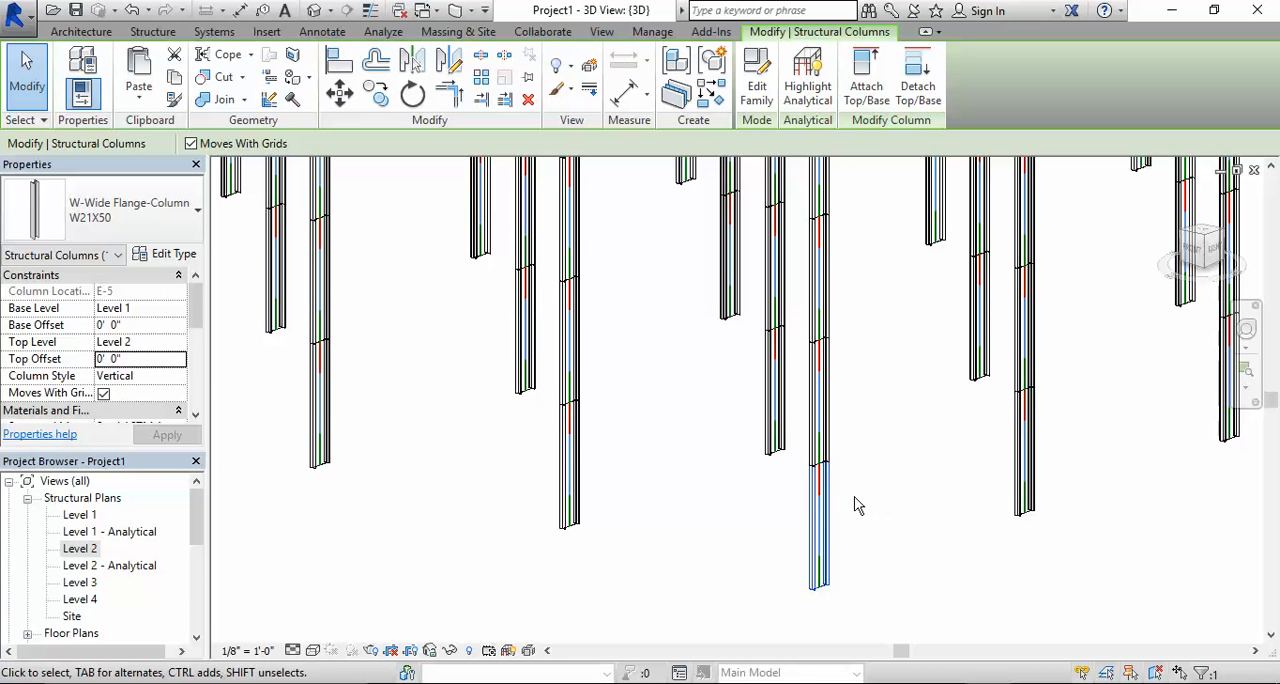
click(127, 342)
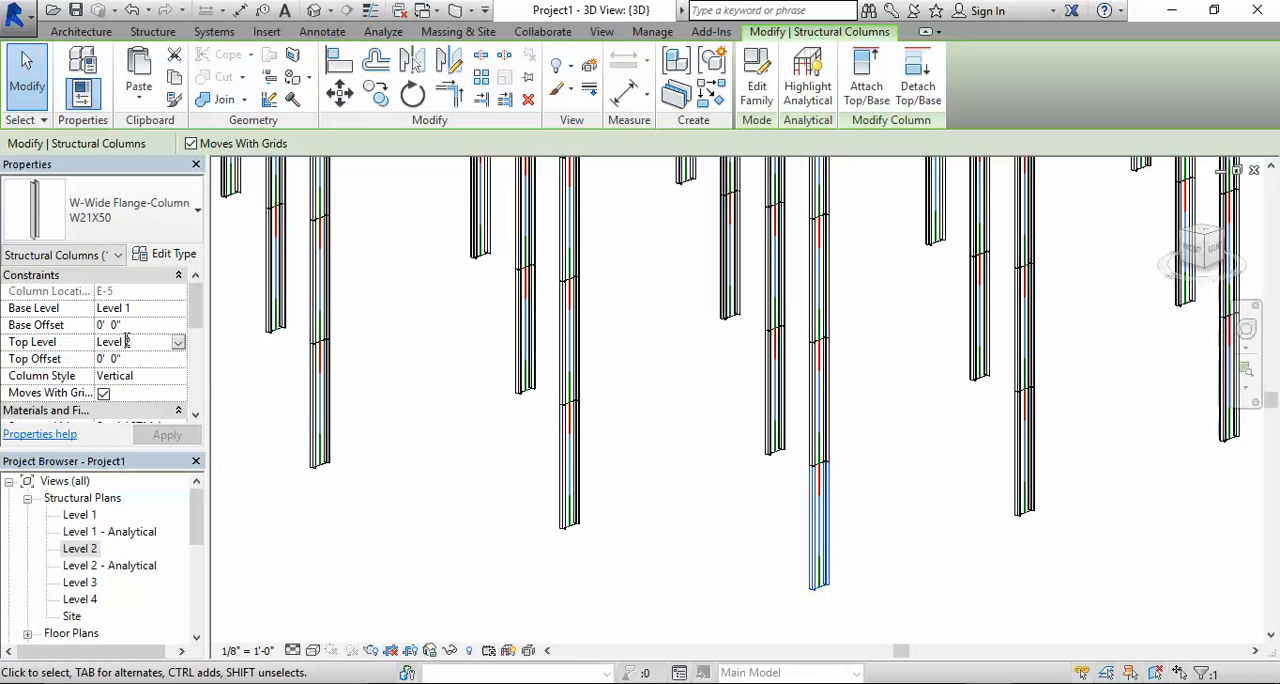
click(178, 344)
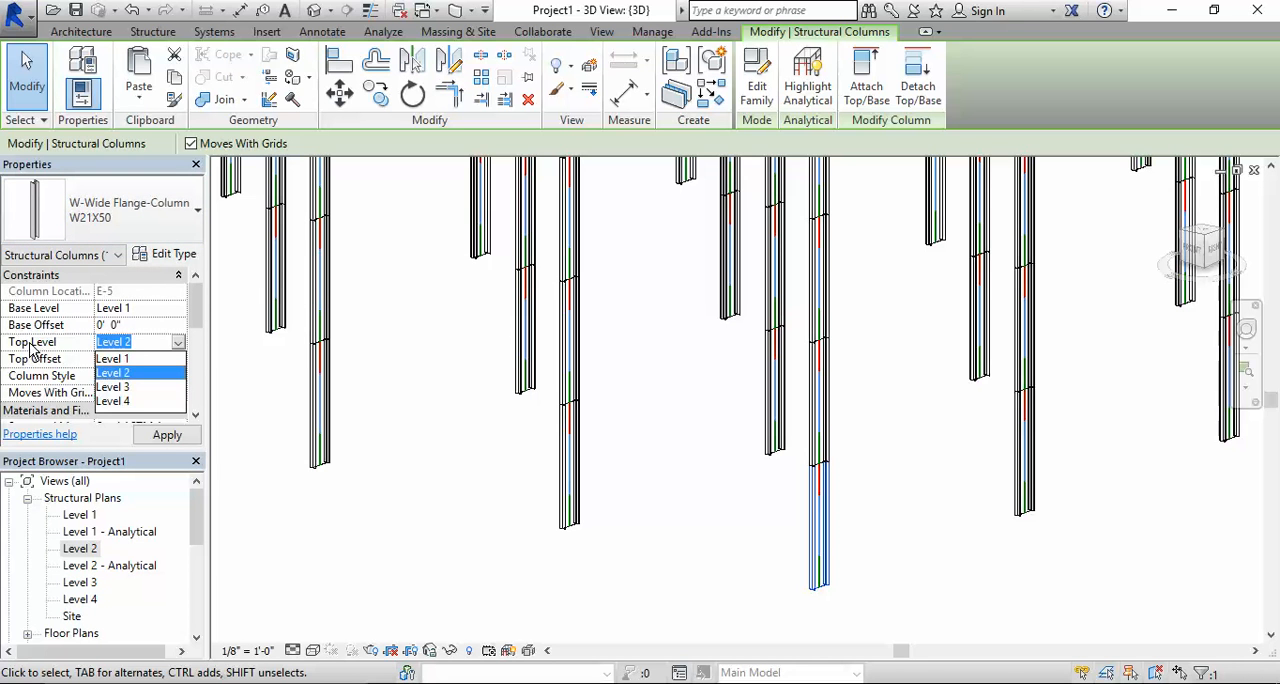
click(126, 401)
click(168, 435)
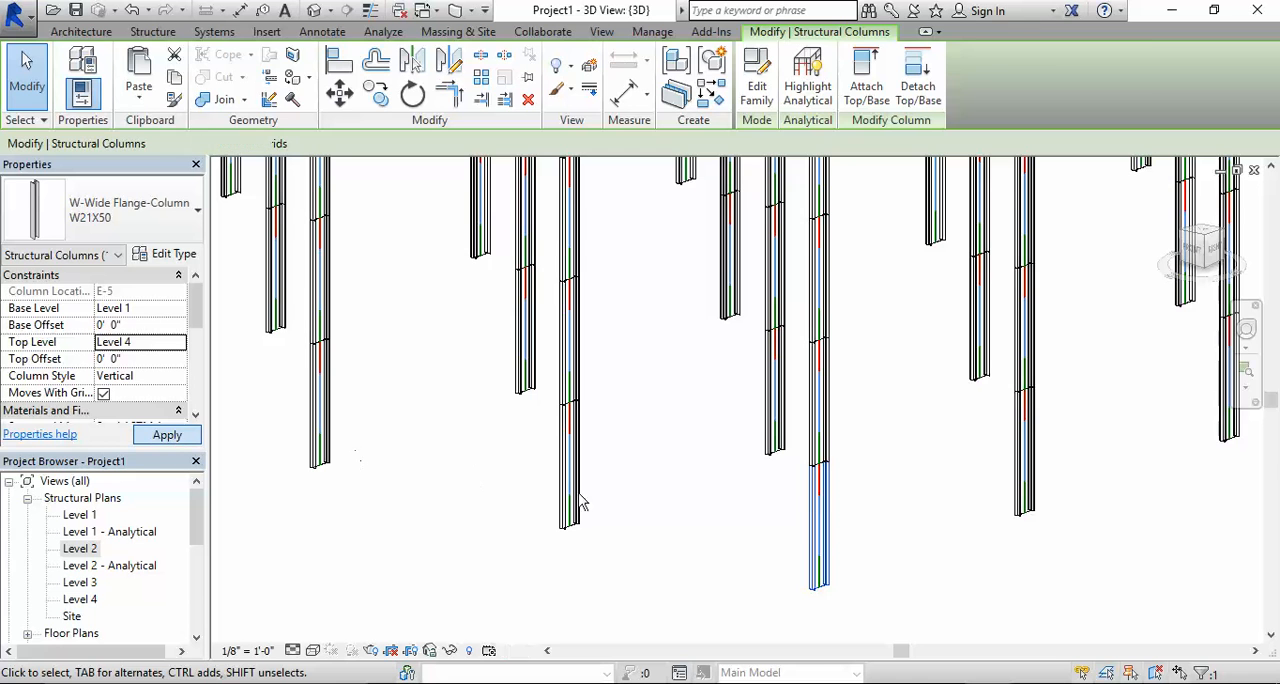
click(888, 518)
- Give the lowest column segment at grid E-5 a top offset of -15' 0"
scroll(888, 518, down, 2)
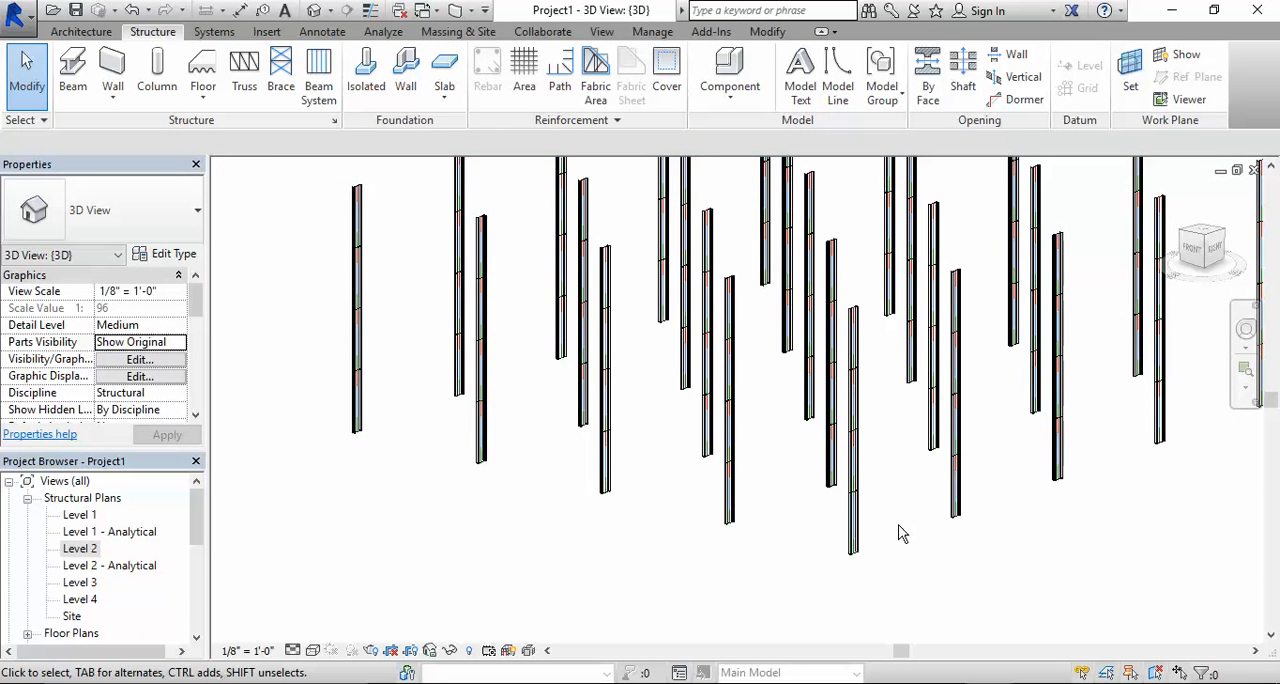
scroll(900, 533, up, 2)
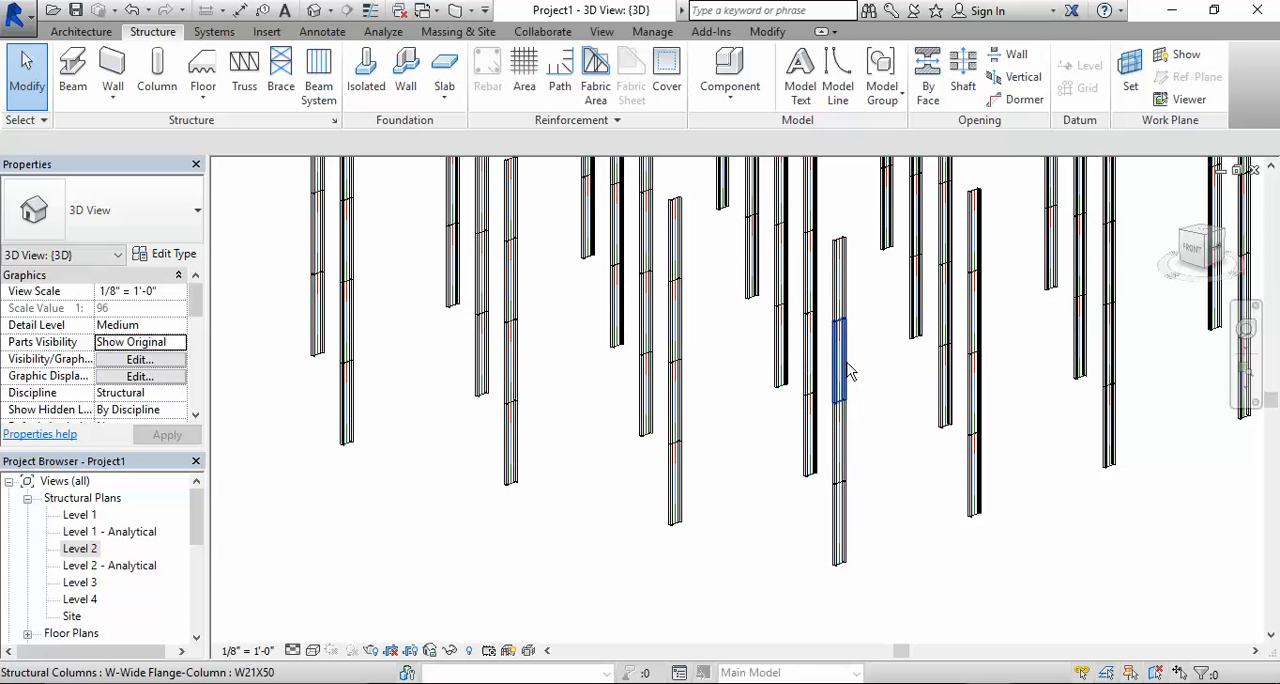
click(839, 515)
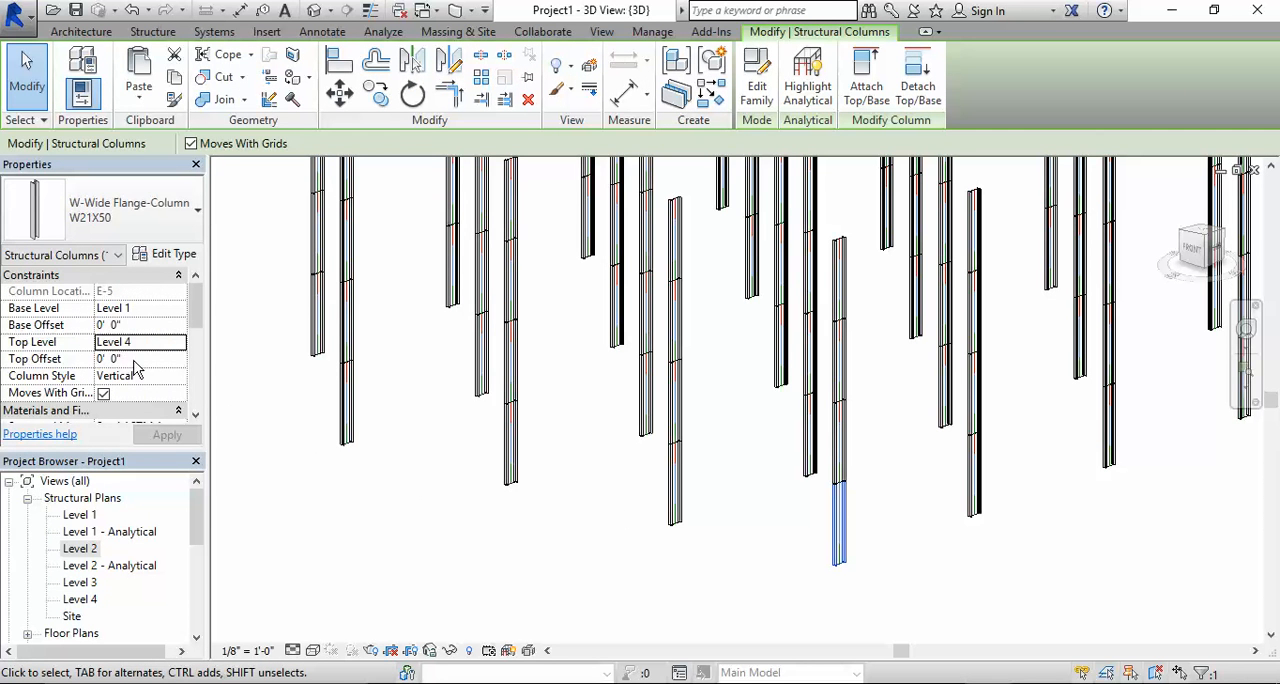
click(100, 359)
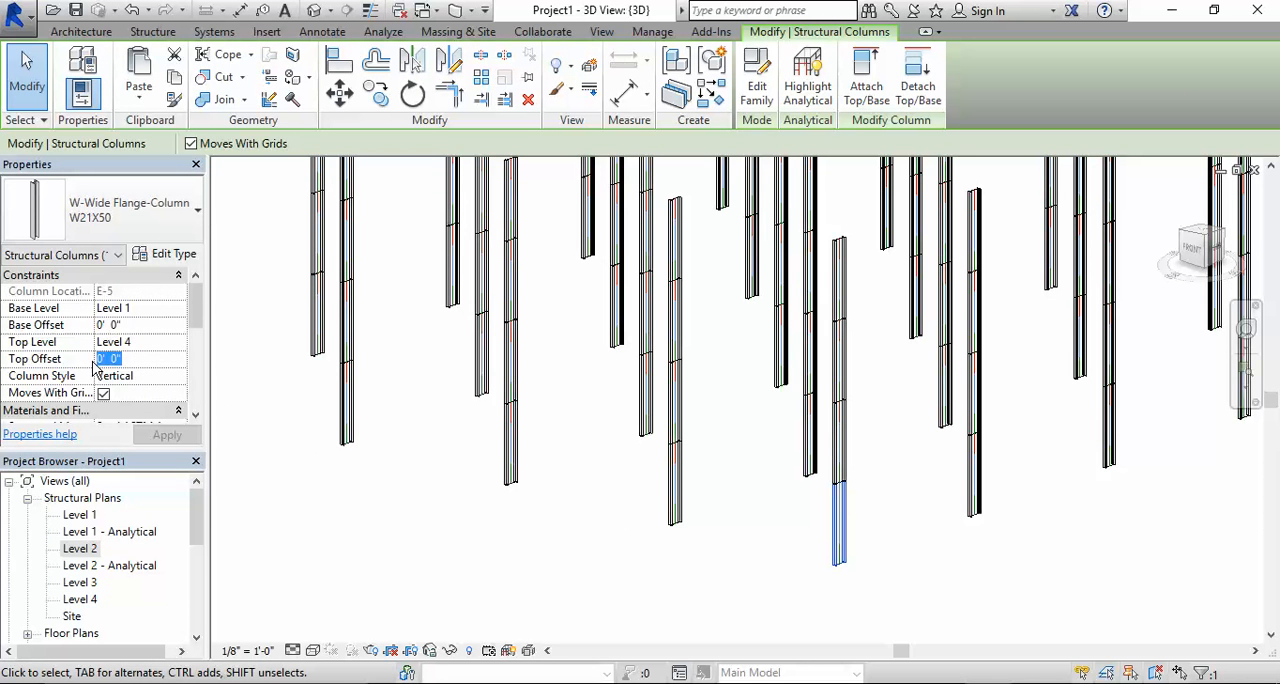
text(-15)
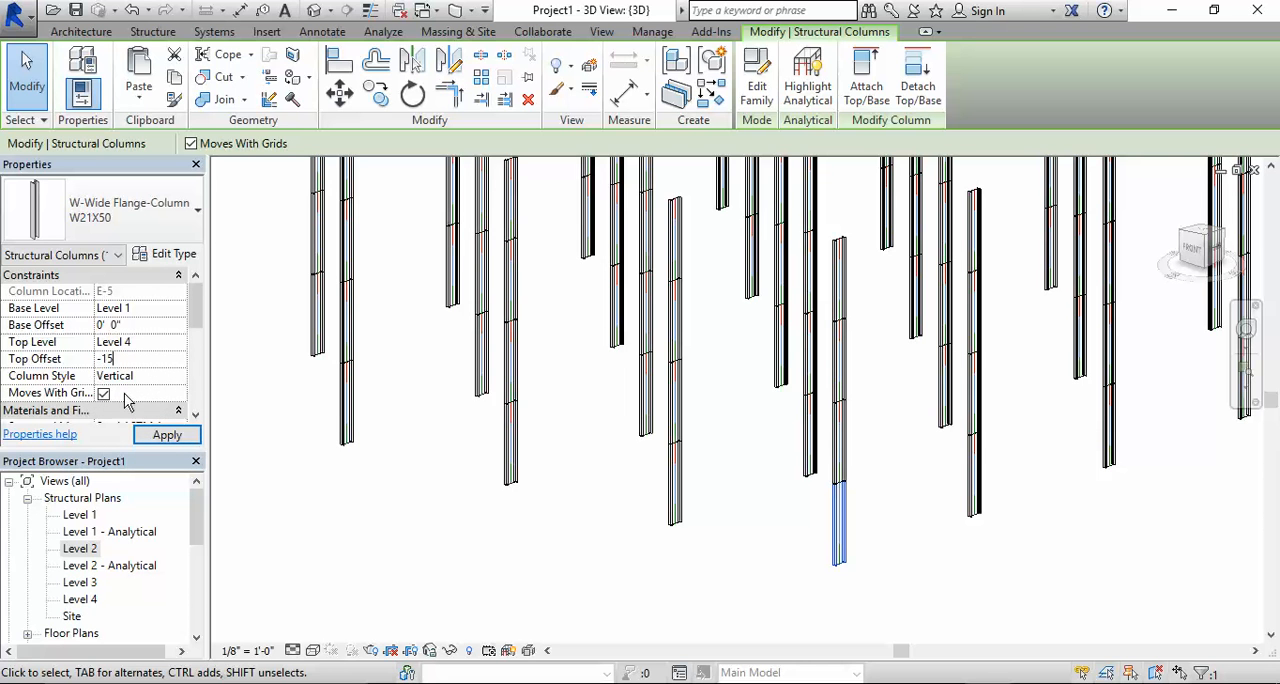
click(167, 435)
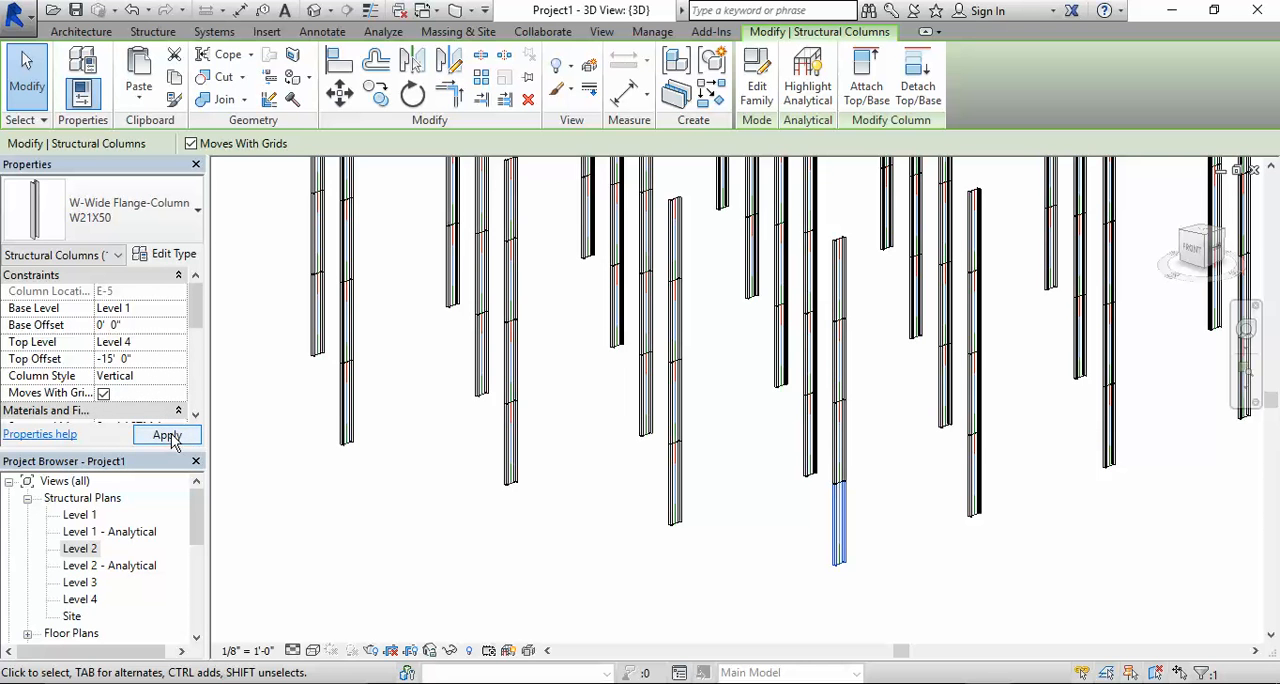
click(885, 540)
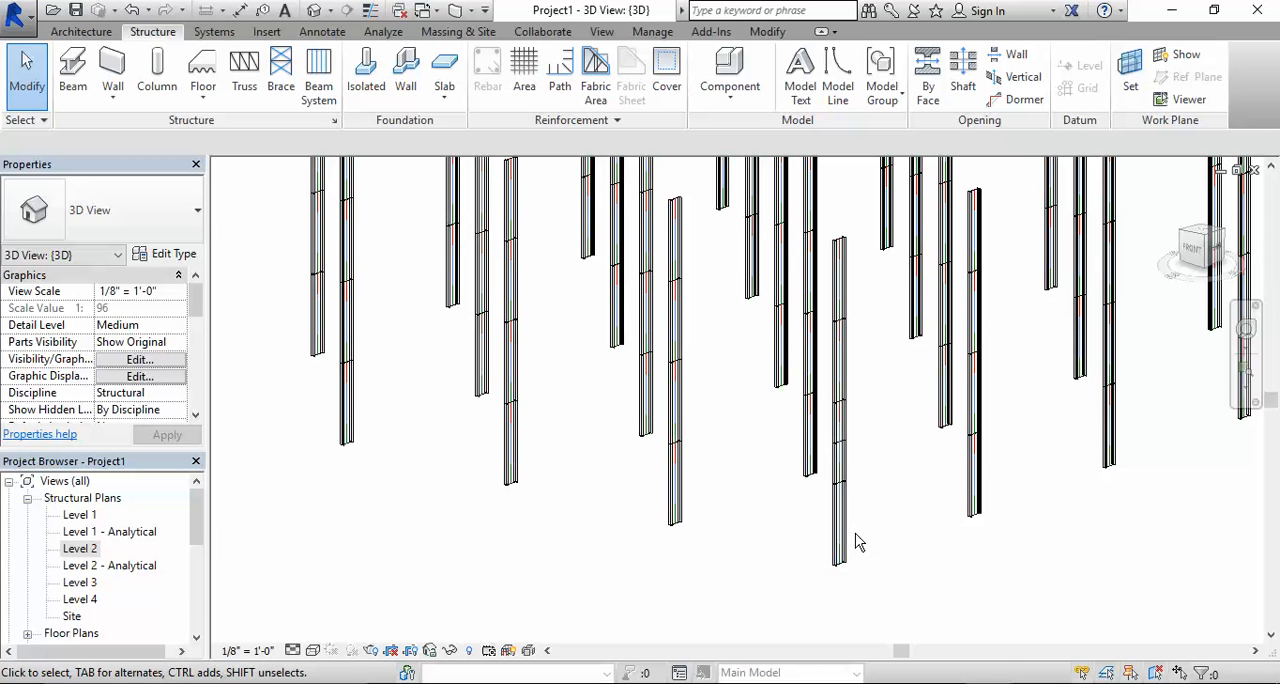
- Set the lowest E-5 column segment's top offset to 0 and its top level to Level 2
click(843, 546)
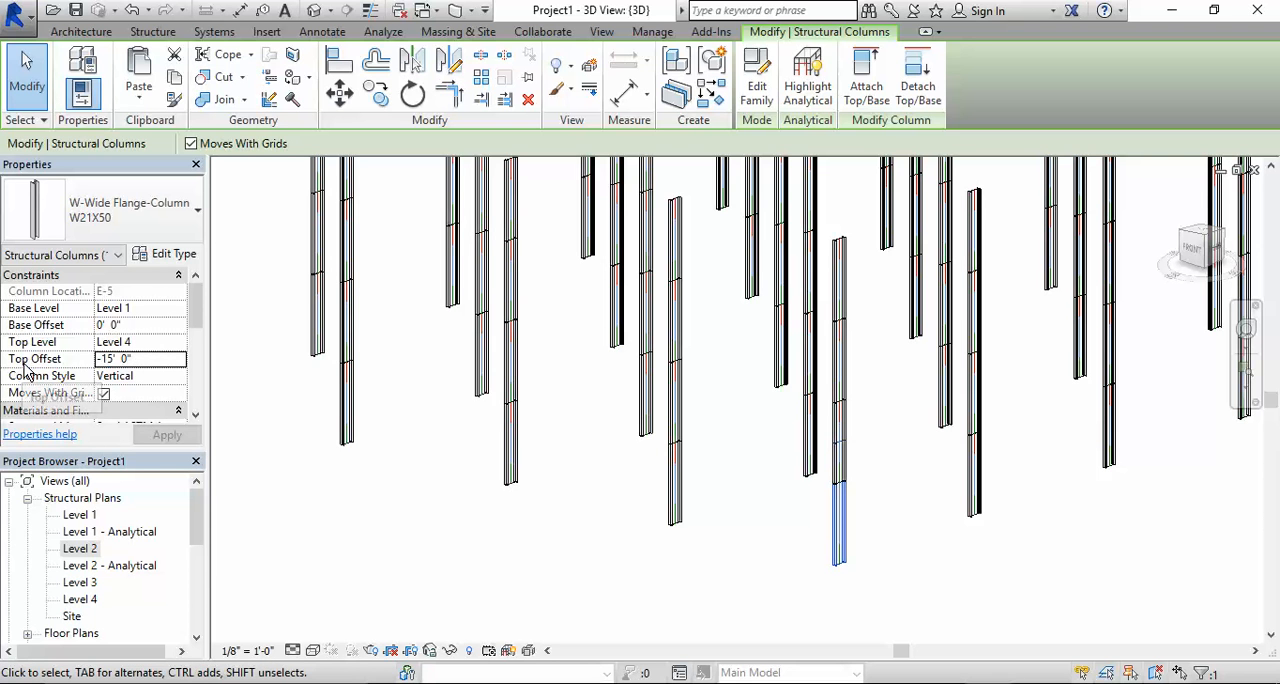
click(142, 360)
drag(99, 345, 14, 332)
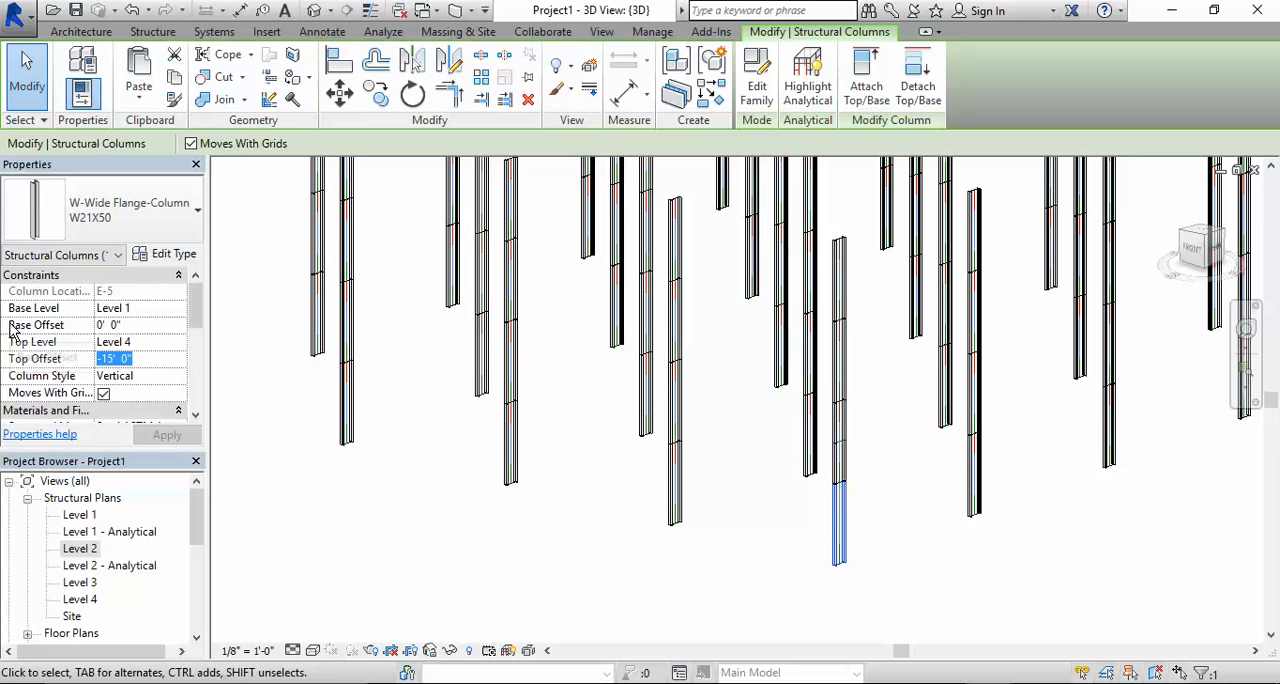
text(0)
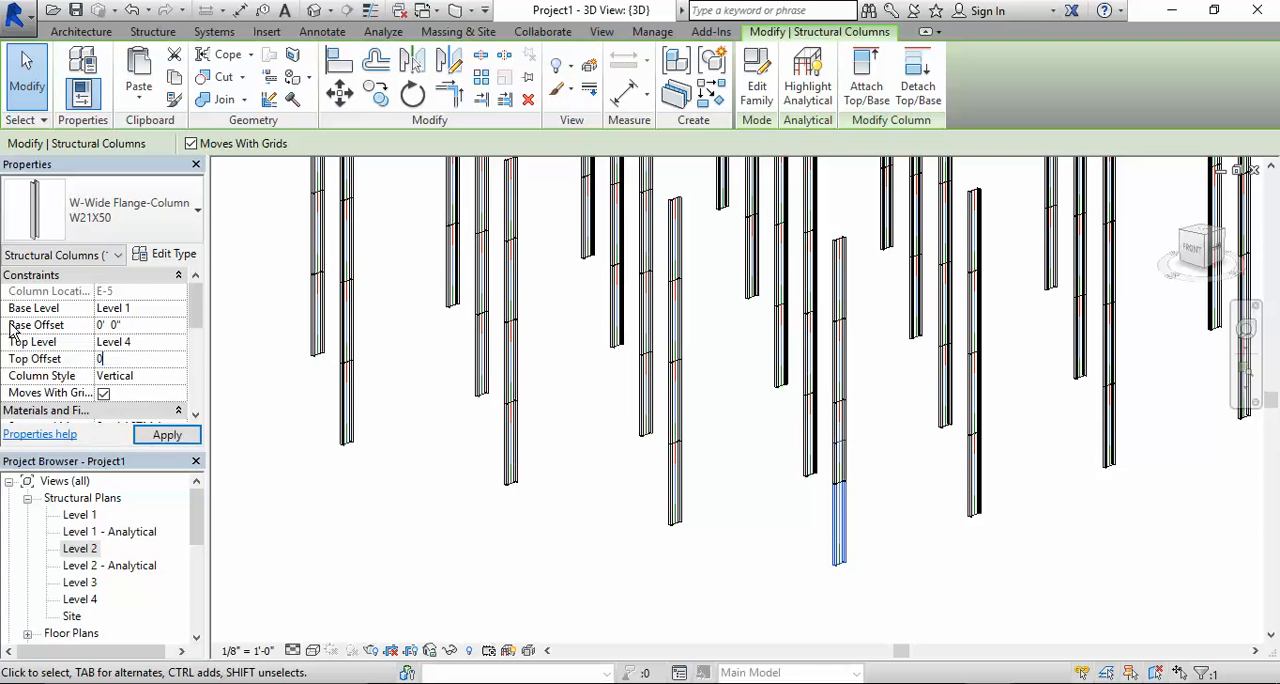
click(156, 342)
click(177, 343)
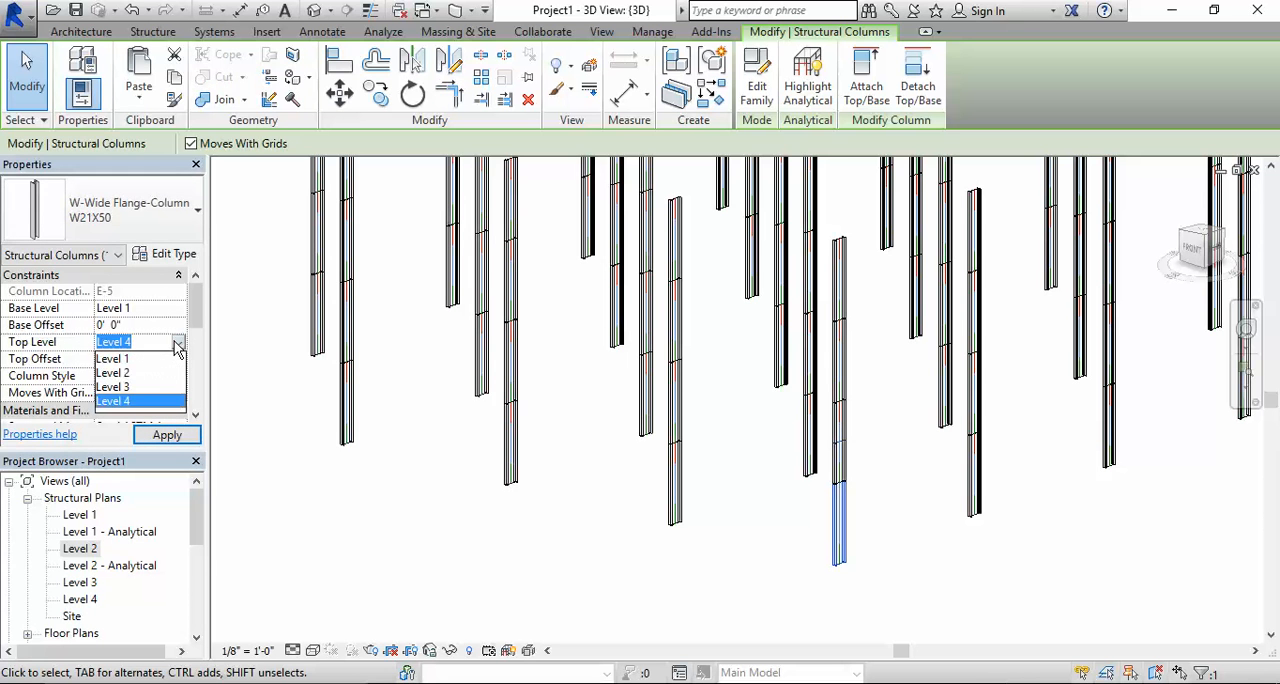
click(122, 376)
click(170, 436)
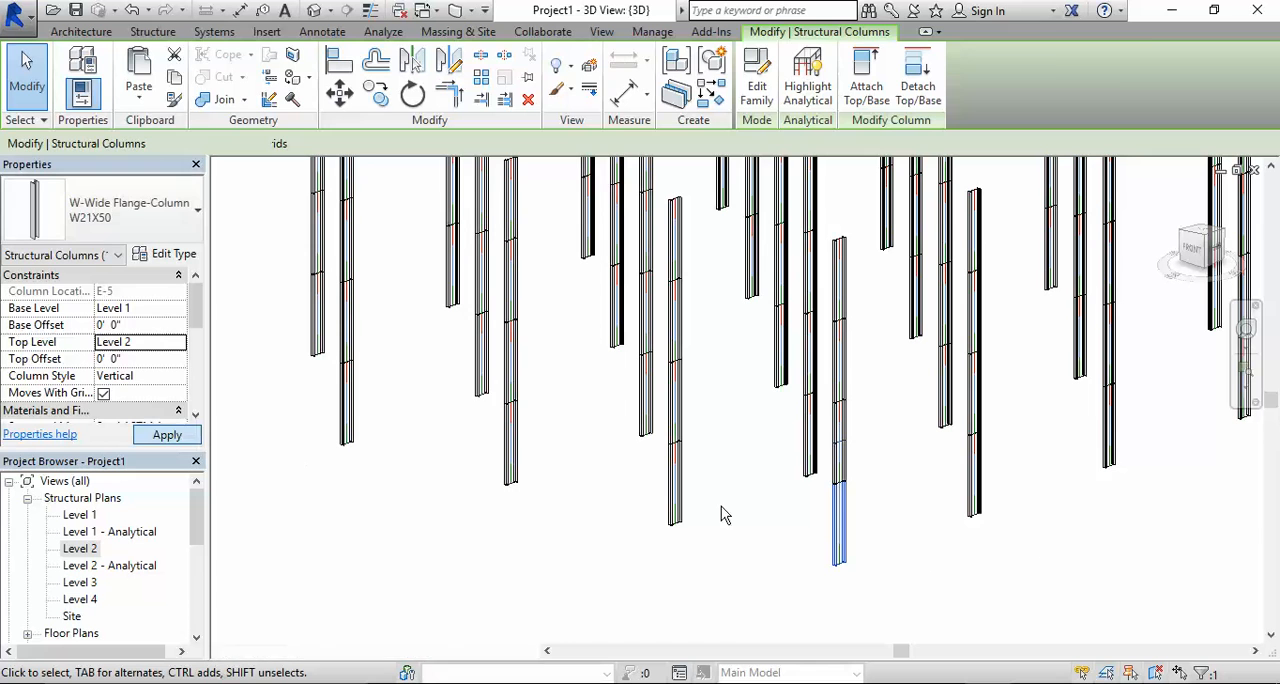
click(889, 537)
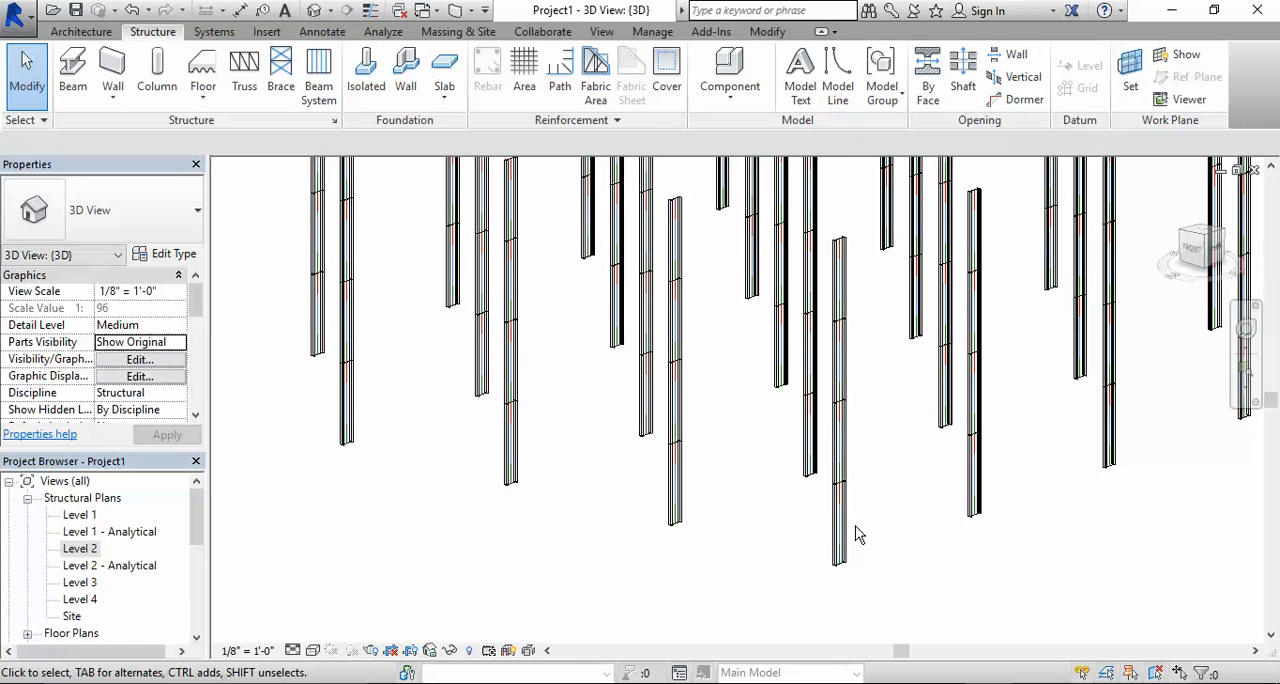
- Extend the lowest E-5 column segment below Level 1 with a base offset of -5' 0"
click(848, 532)
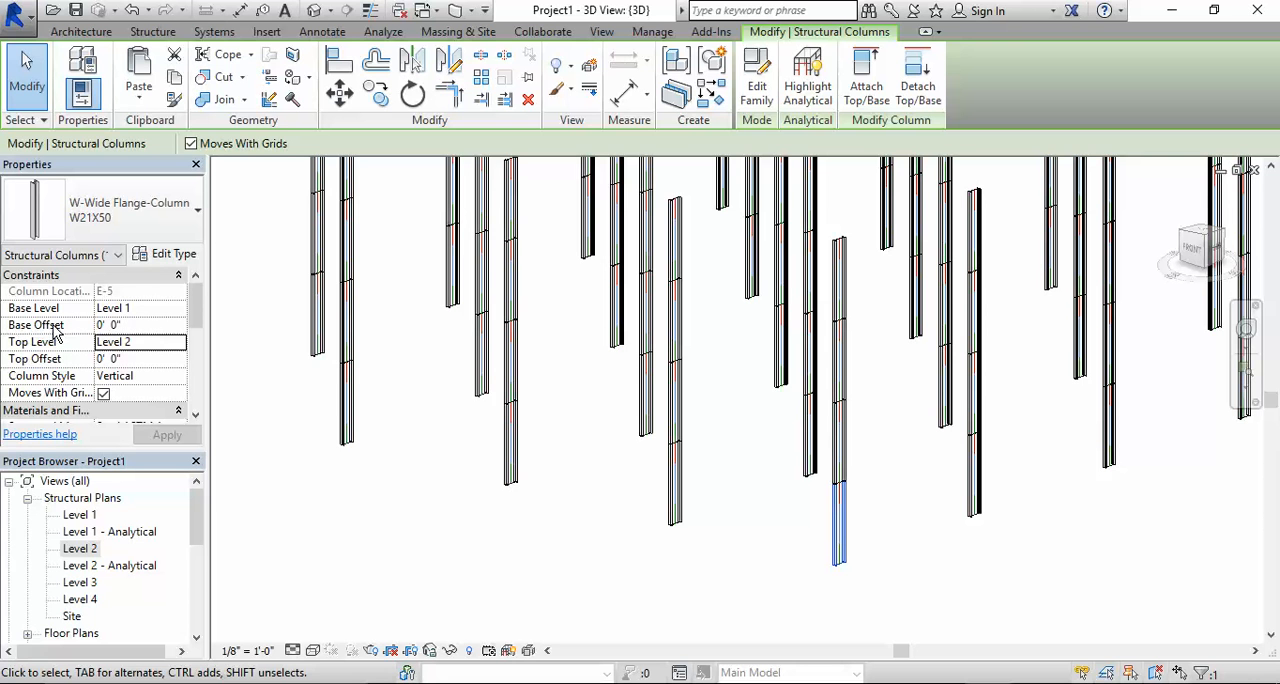
click(139, 325)
drag(139, 327, 68, 329)
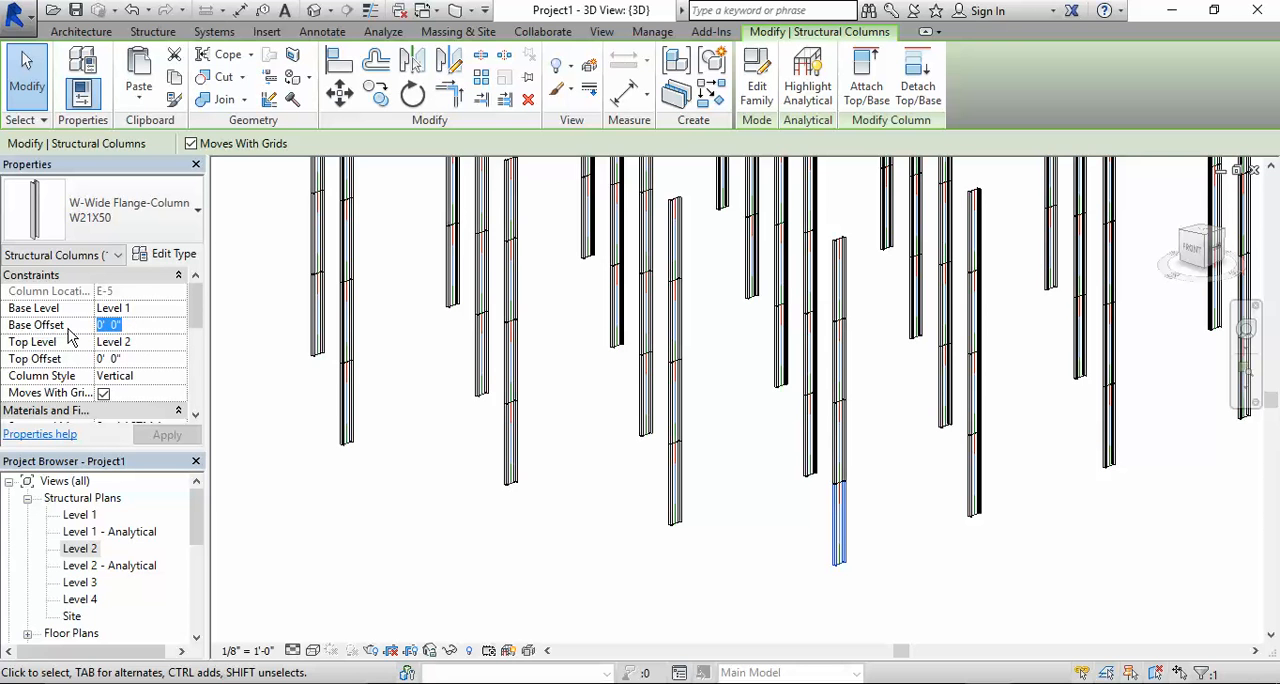
text(-)
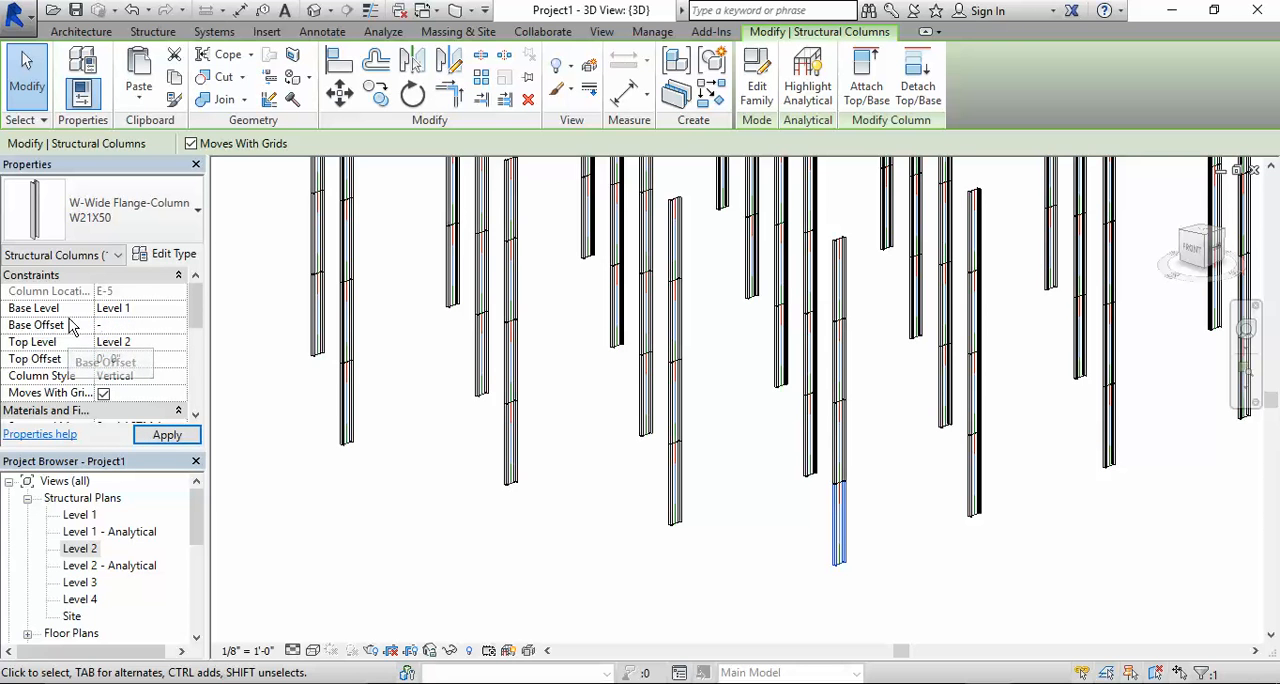
text(5)
click(175, 439)
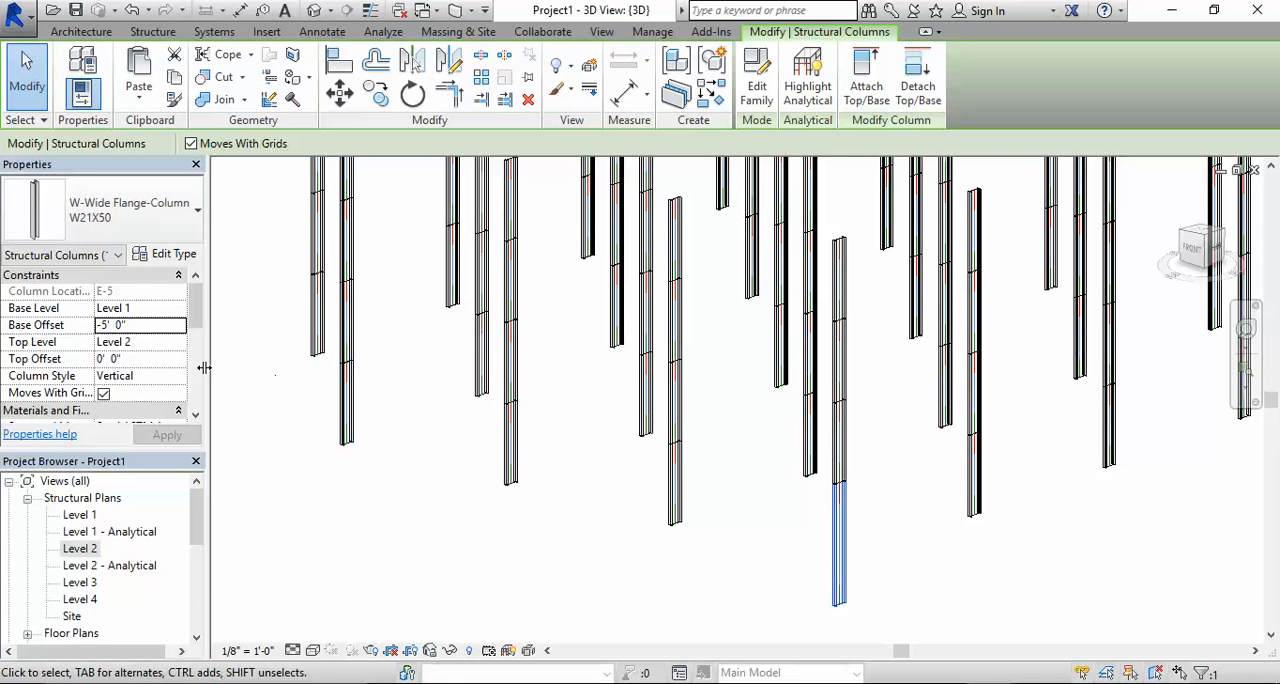
- Set the base offset of the lowest E-5 column segment to 0
click(145, 324)
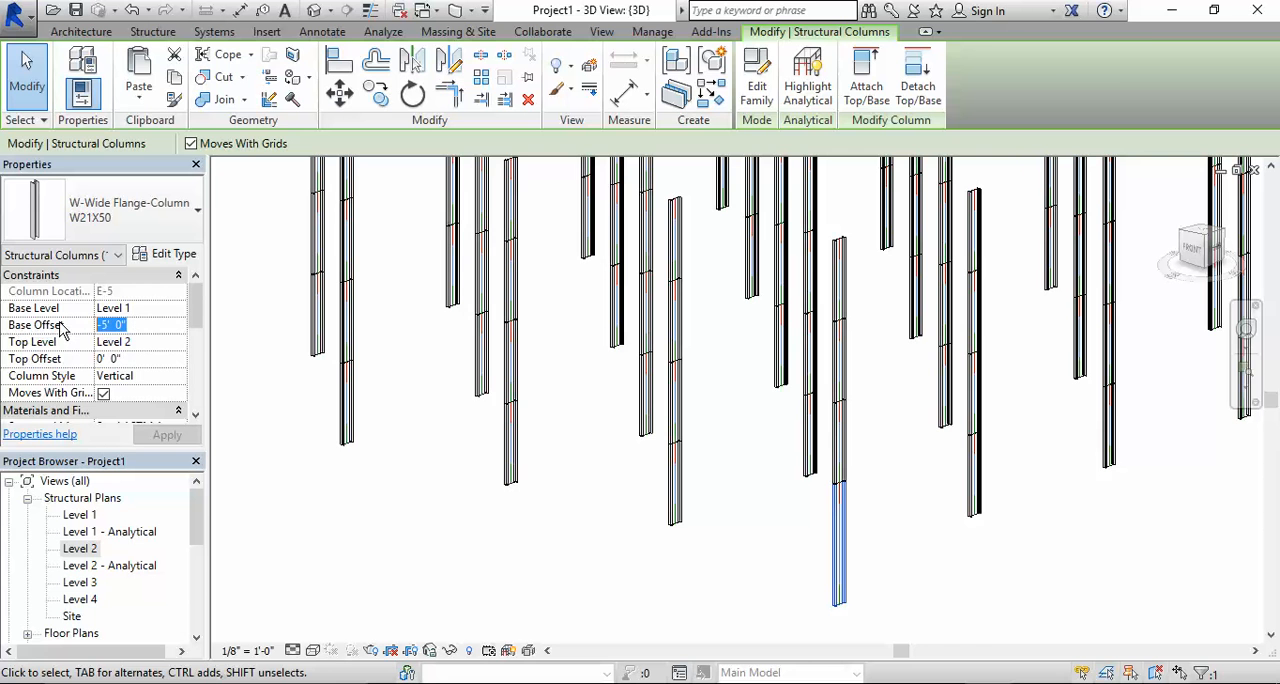
text(0)
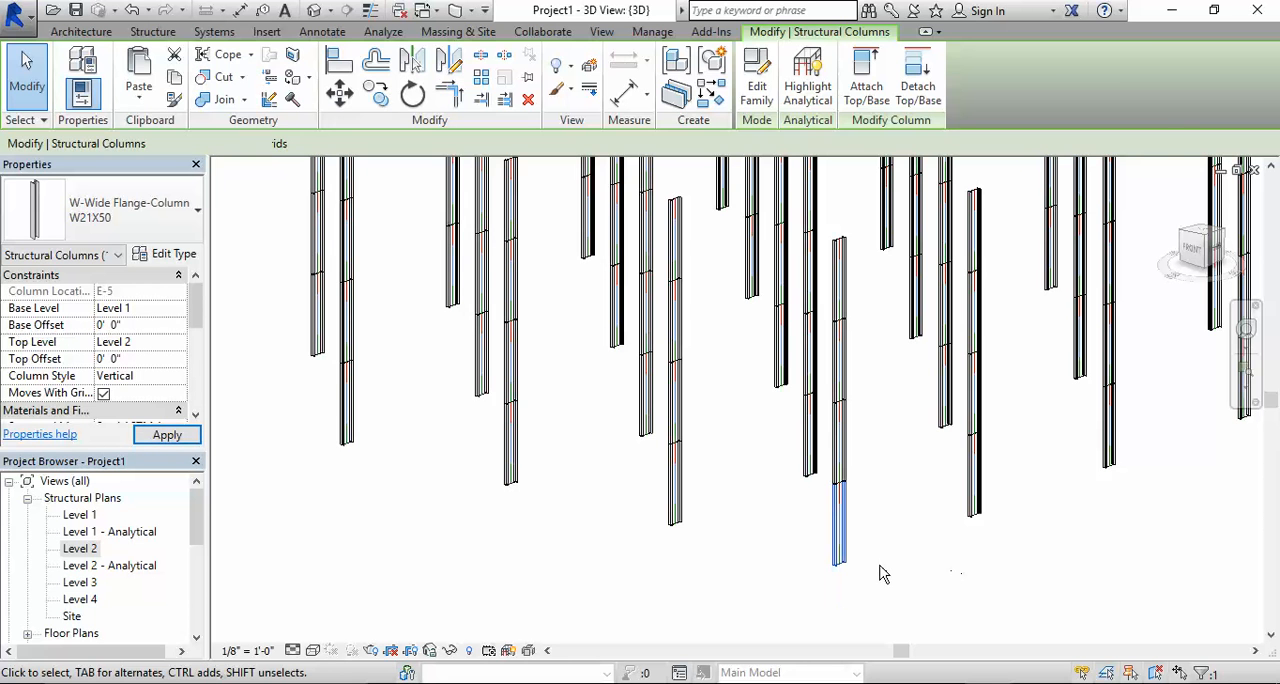
- Clear the column selection and look at the columns from the front in the 3D view
click(884, 562)
scroll(895, 510, down, 3)
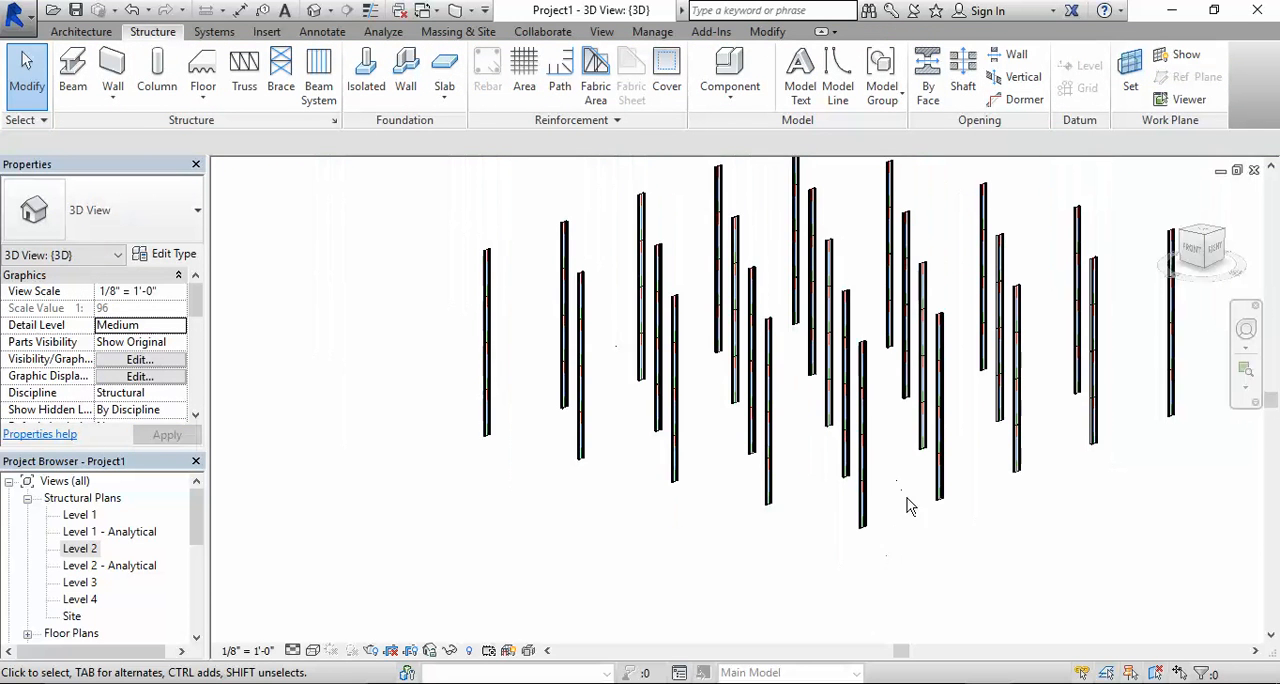
click(1195, 252)
scroll(933, 444, up, 5)
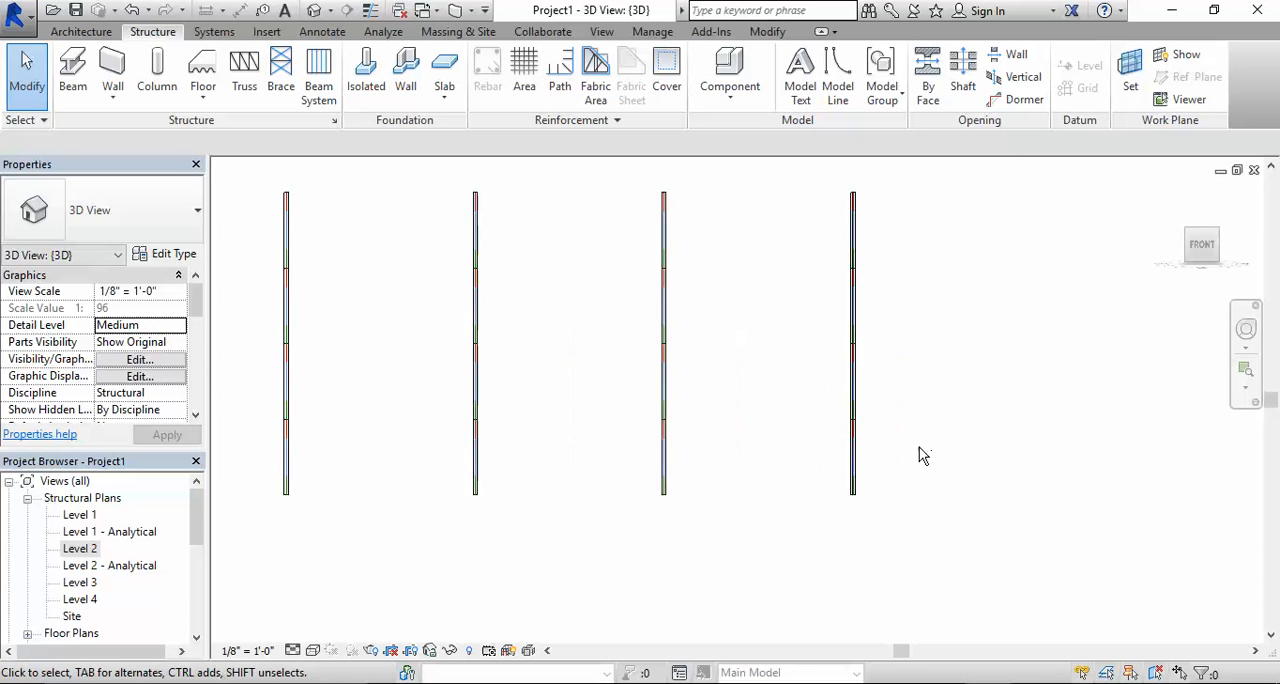
scroll(931, 429, down, 4)
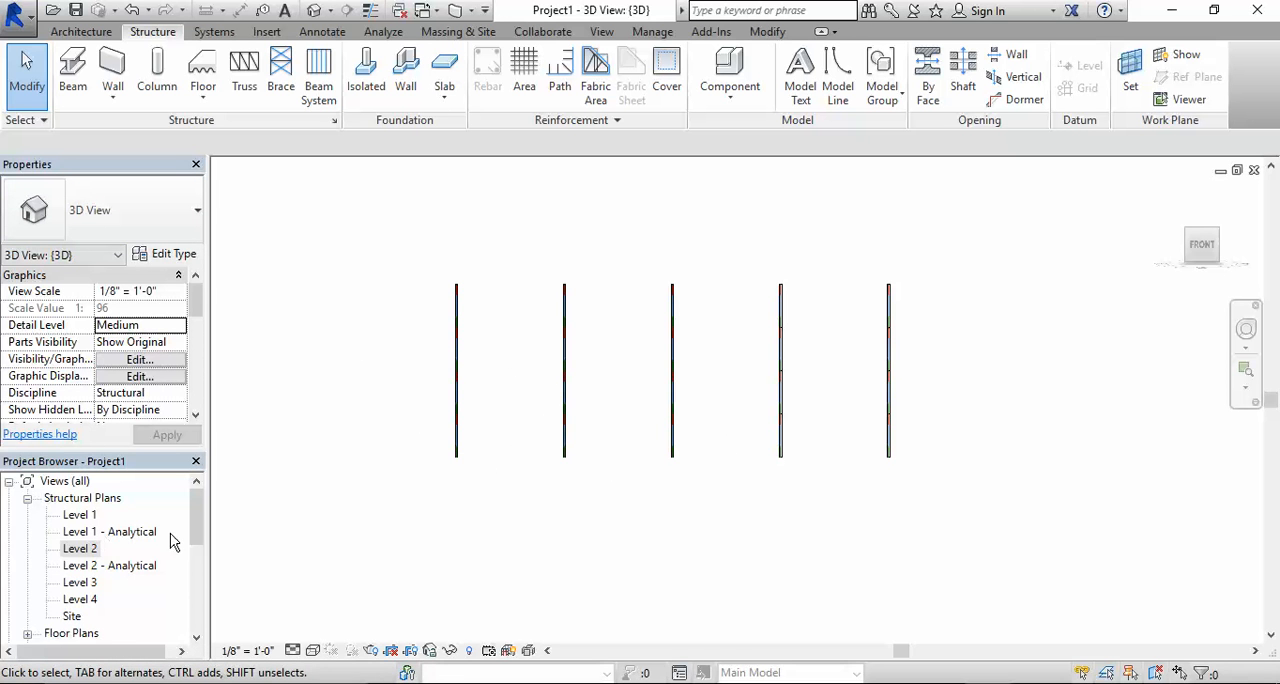
- In the East elevation, lower Level 1 to an elevation of -10' 0"
drag(197, 525, 187, 590)
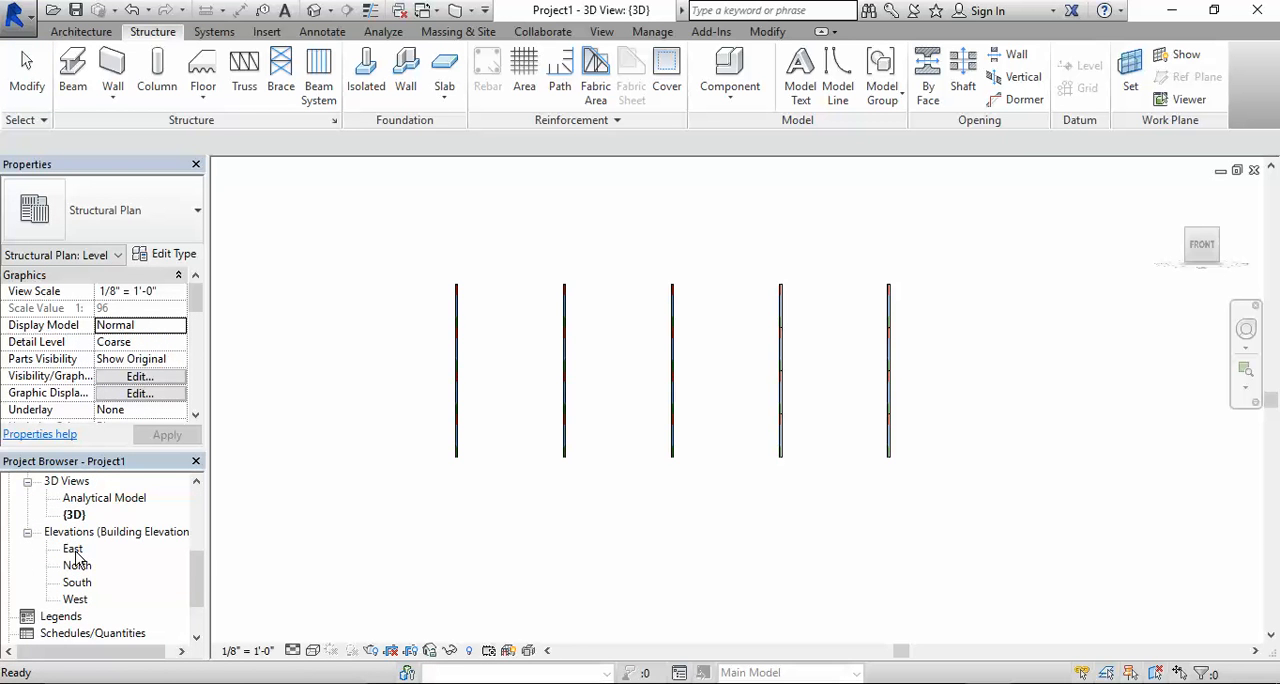
double_click(73, 549)
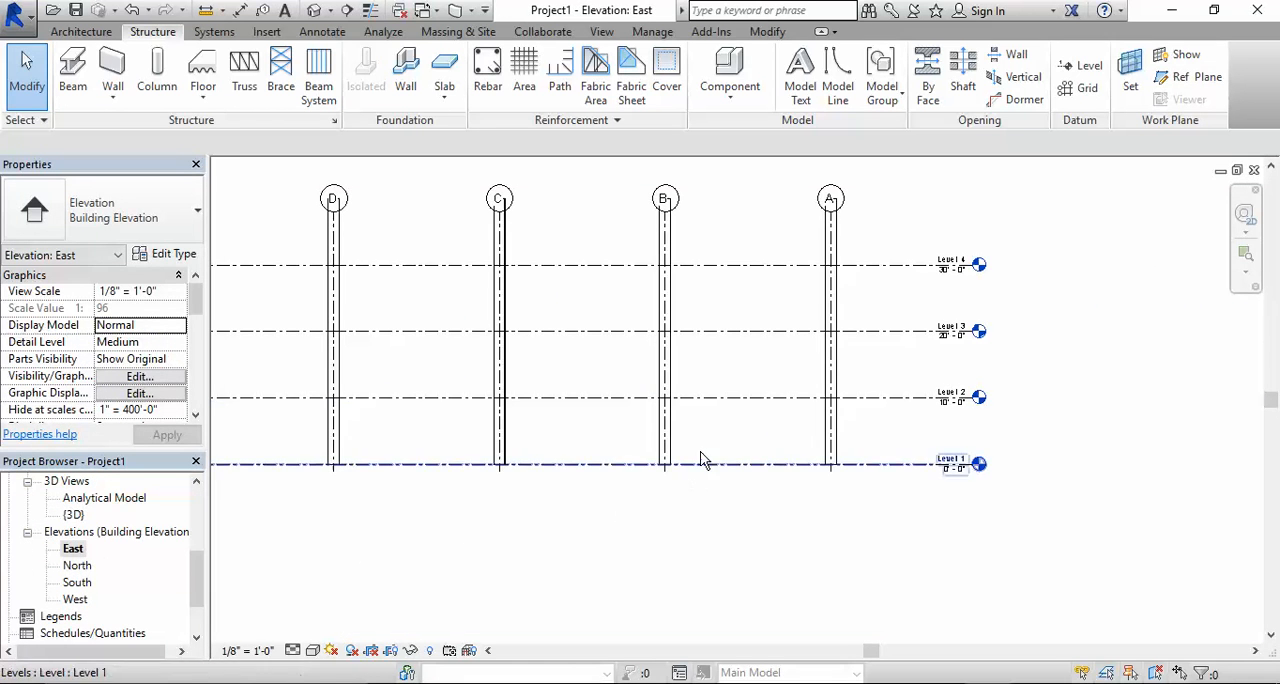
scroll(528, 255, down, 2)
scroll(682, 366, up, 3)
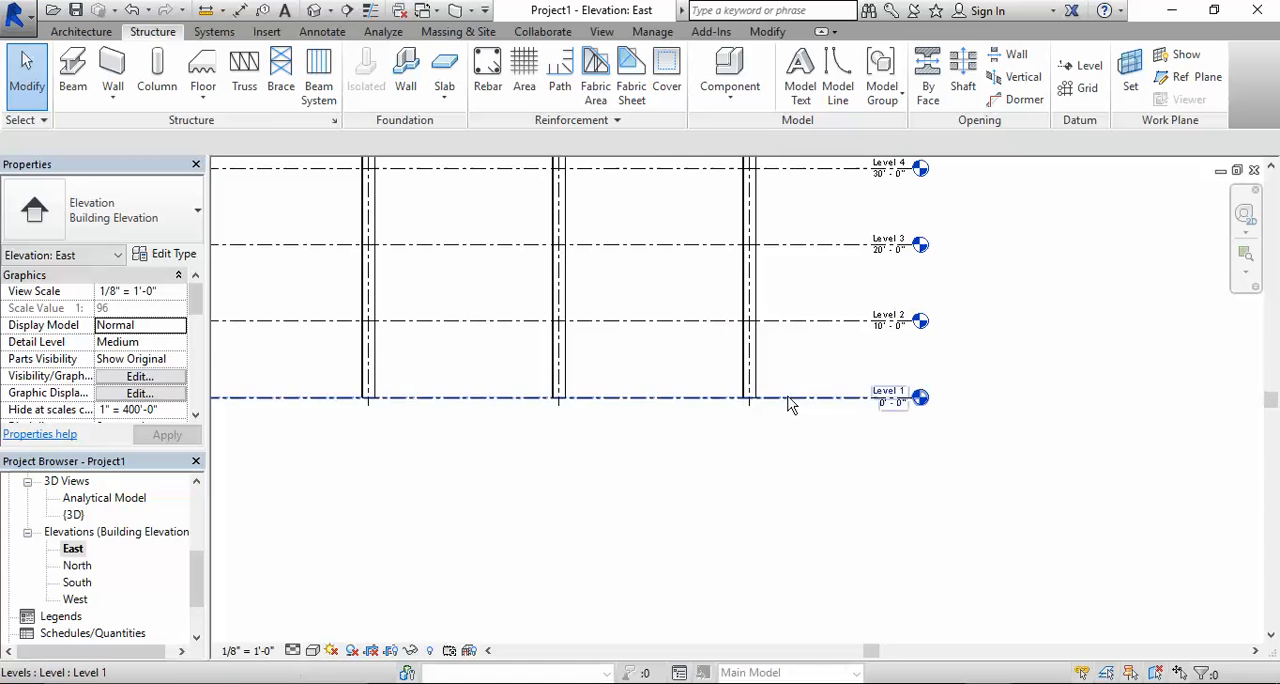
click(898, 418)
click(878, 420)
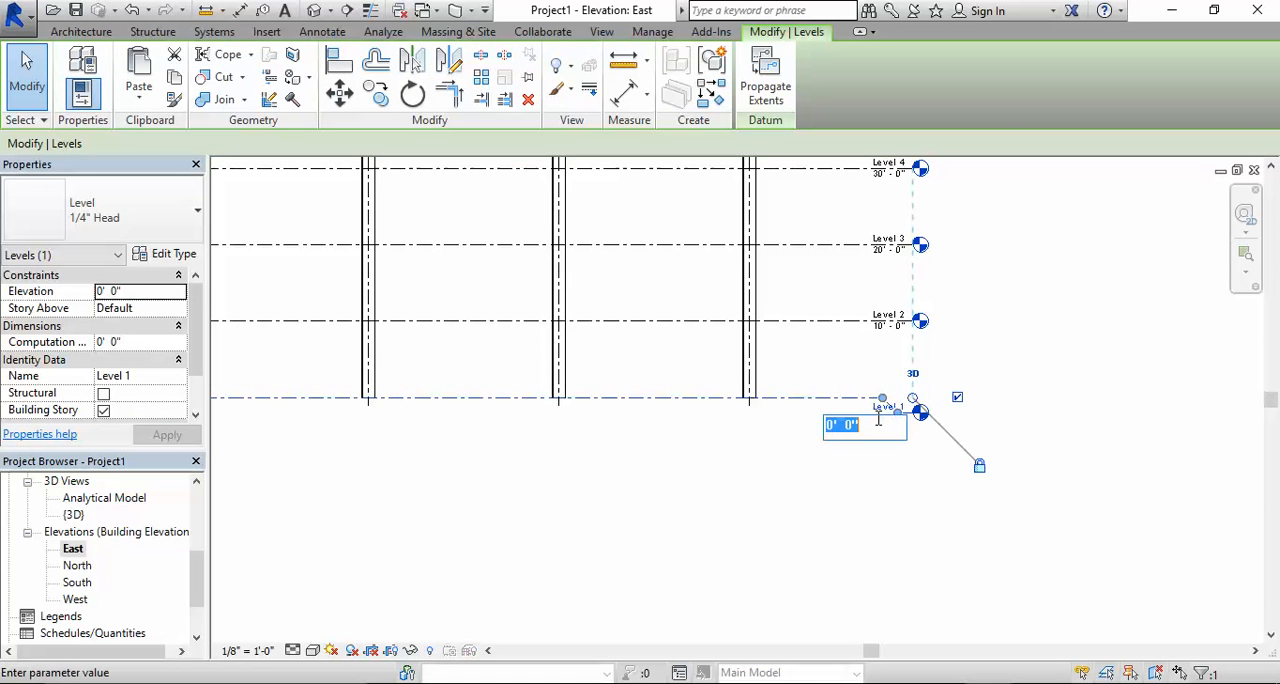
key(BackSpace)
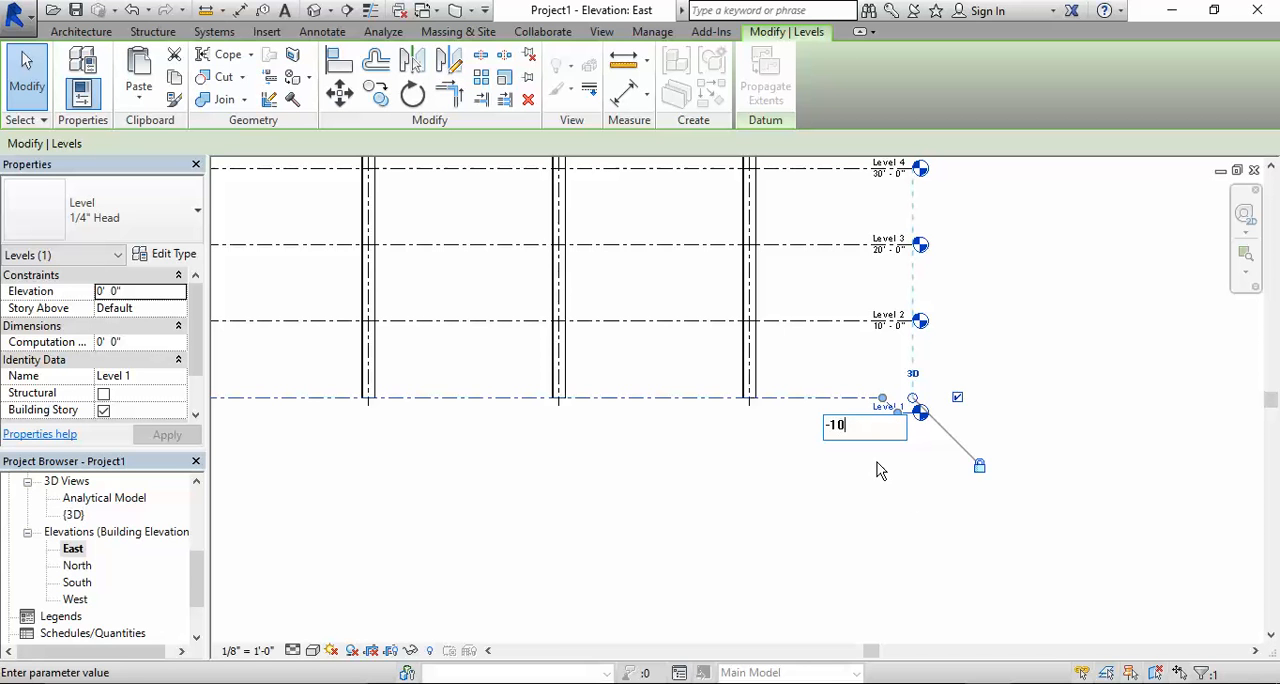
key(Return)
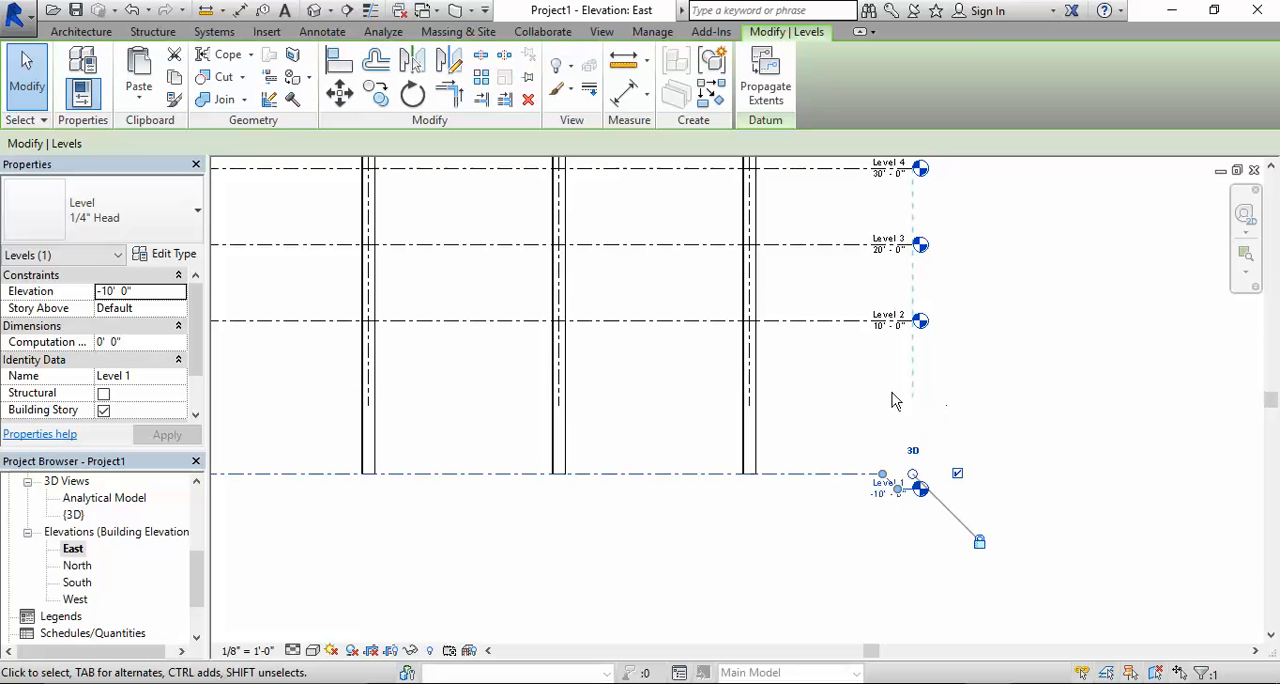
- Deselect Level 1 and inspect the column bases along it in the East elevation
scroll(760, 370, down, 3)
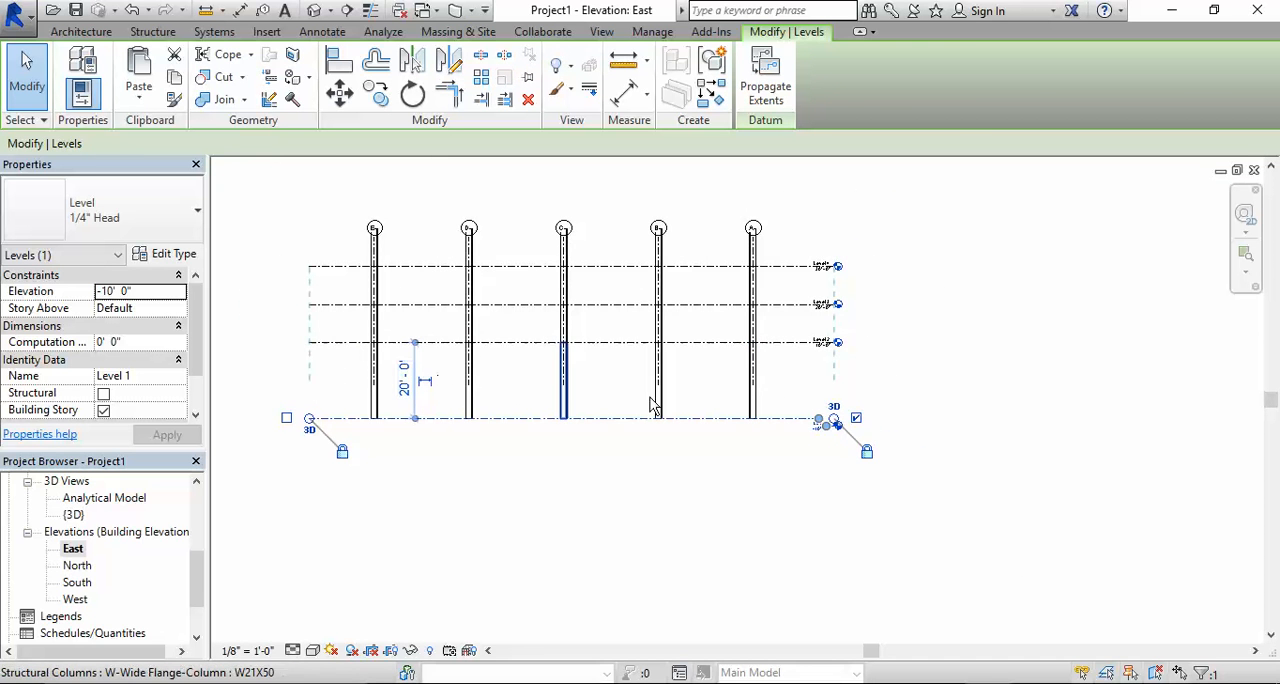
scroll(748, 428, up, 2)
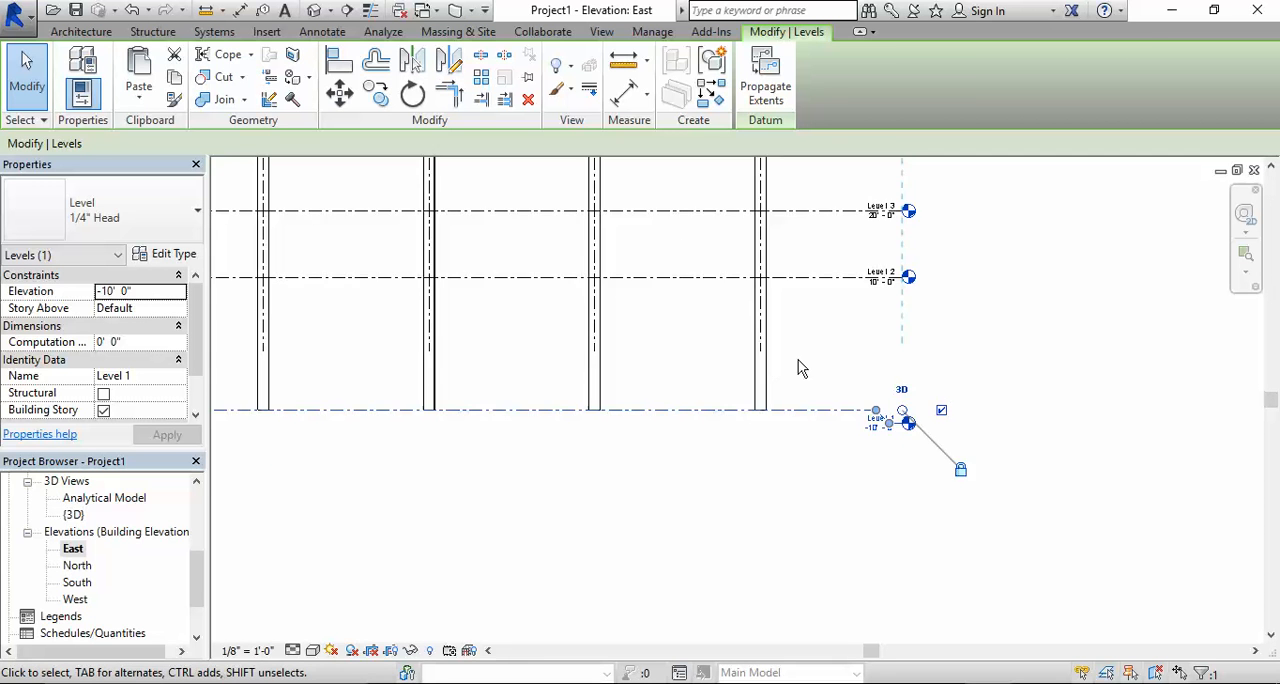
scroll(803, 366, down, 3)
scroll(806, 390, up, 3)
click(790, 468)
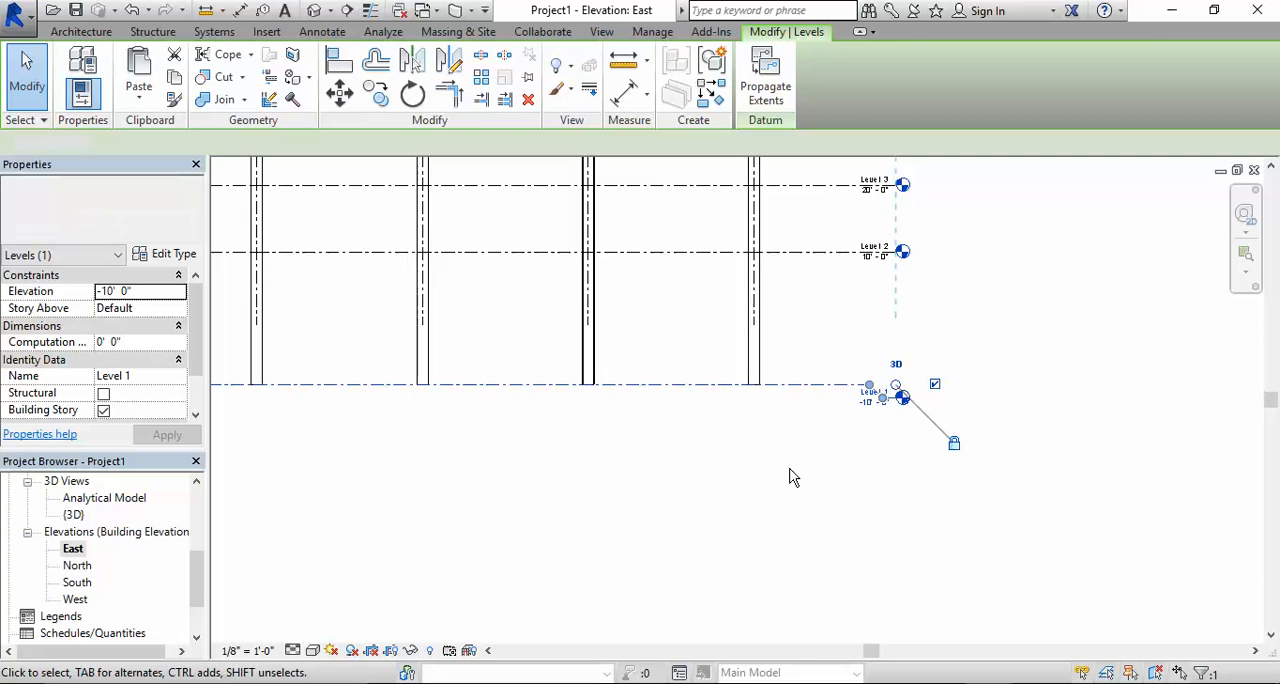
scroll(695, 297, down, 2)
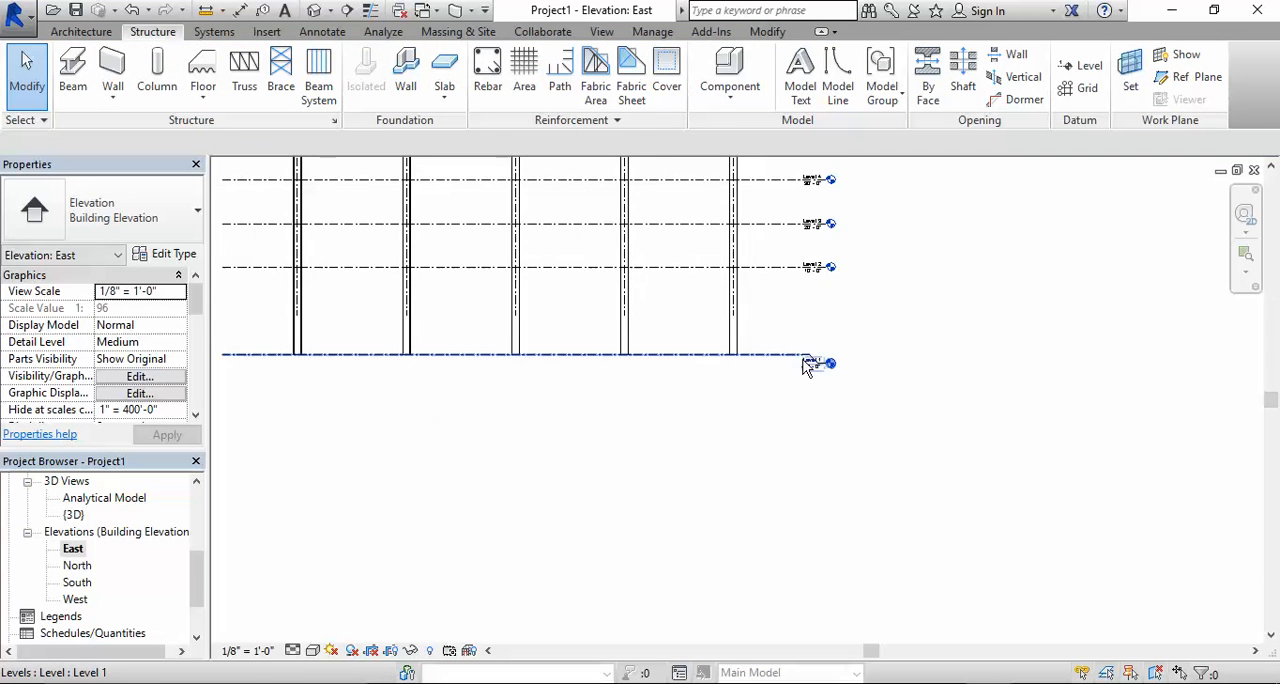
scroll(806, 360, up, 2)
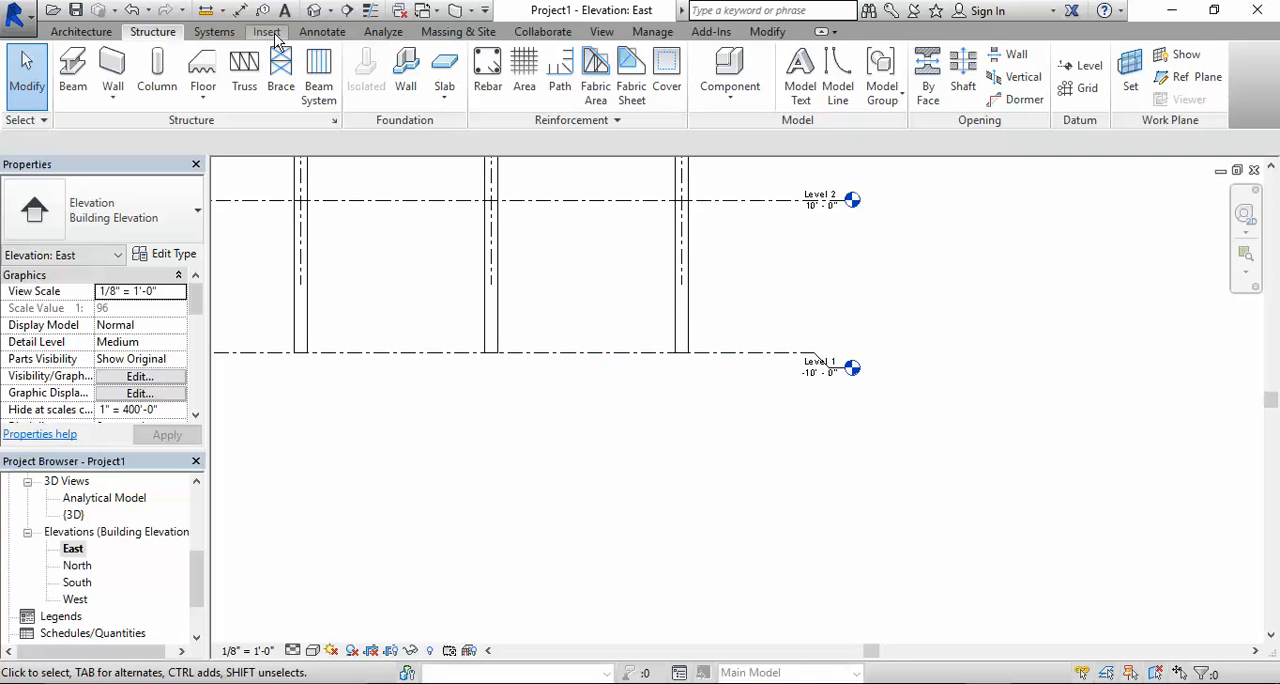
- Return to the 3D view in its home orientation and examine the lowest column segments
click(314, 10)
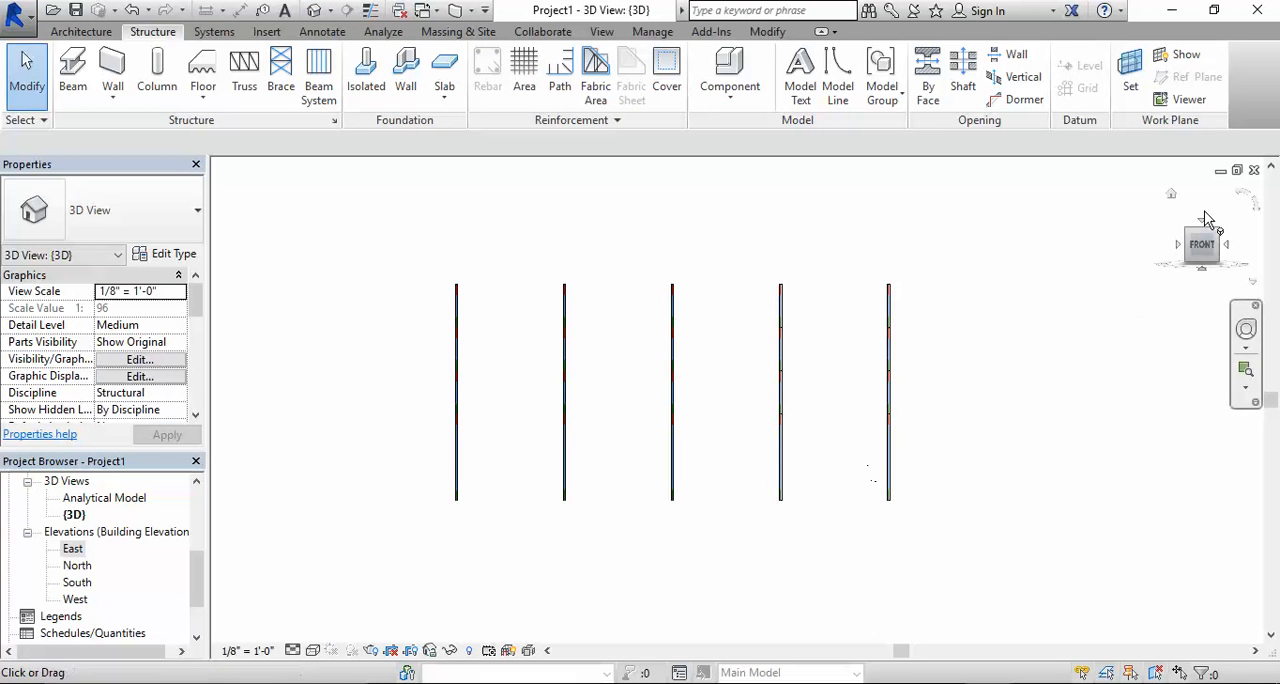
click(1172, 202)
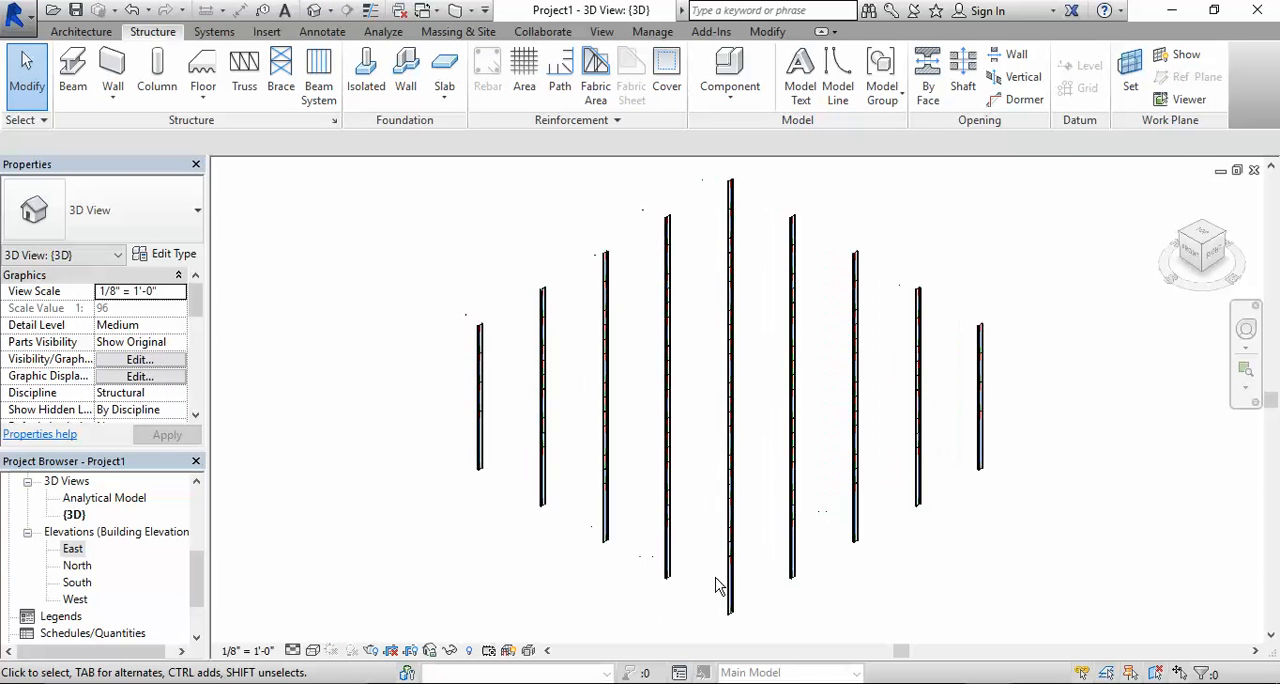
scroll(703, 583, up, 3)
scroll(651, 534, up, 2)
scroll(591, 523, down, 4)
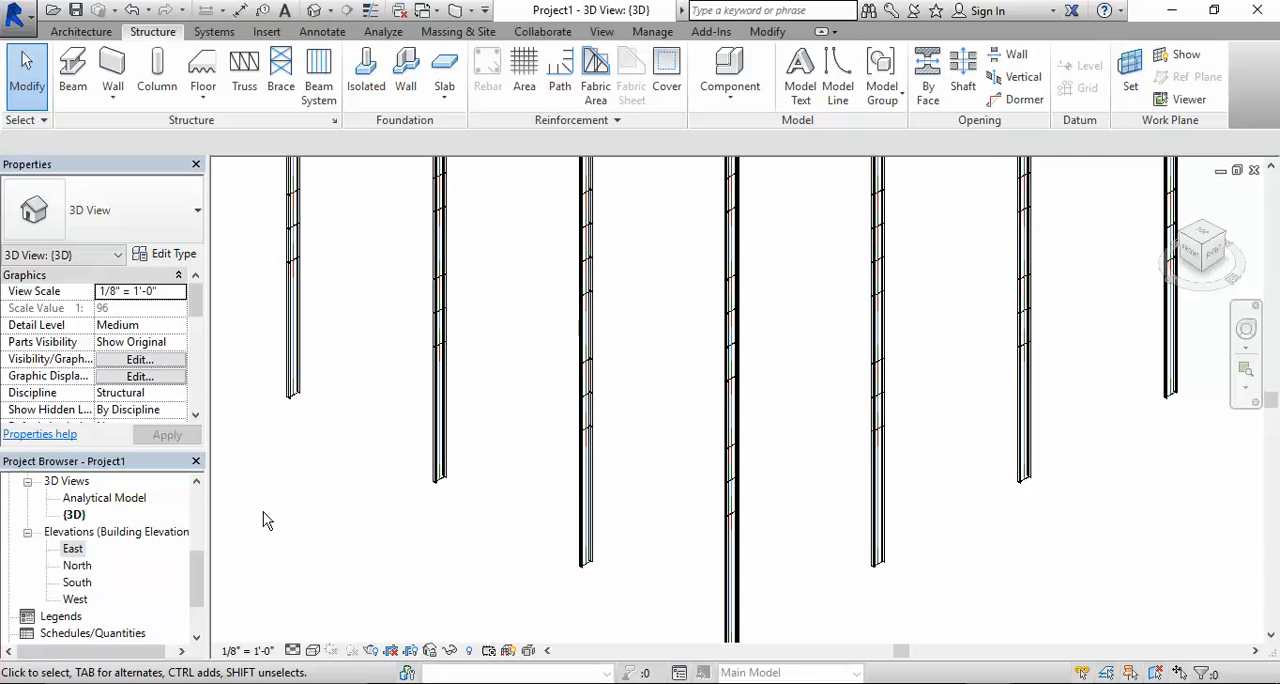
middle_drag(790, 548, 780, 434)
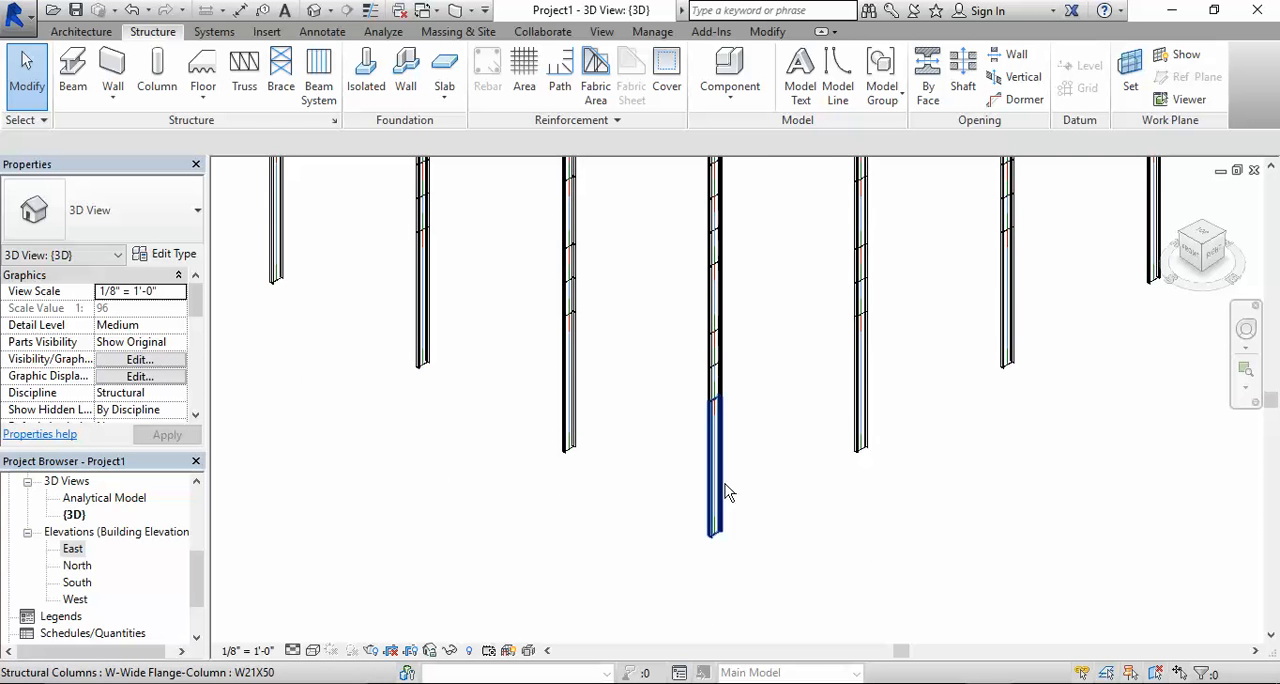
- Select the lowest column segment at grid E-5 to check its level and offset constraints
click(716, 484)
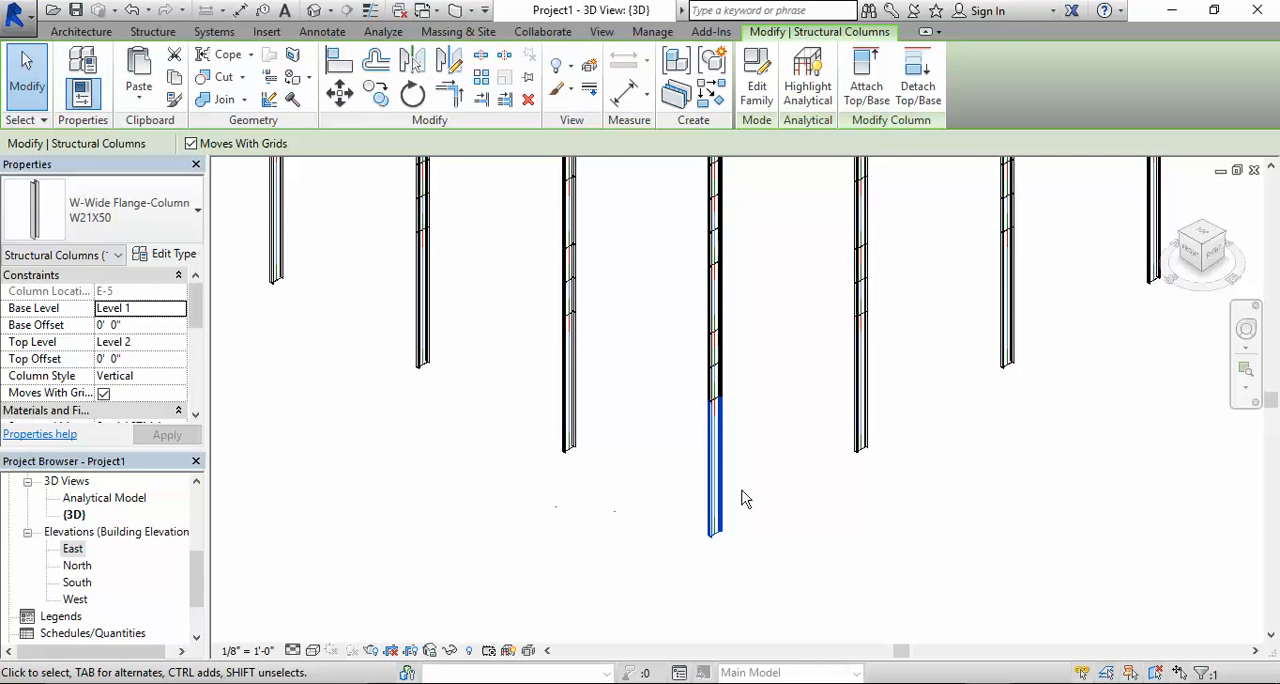
scroll(742, 484, down, 1)
scroll(742, 480, up, 2)
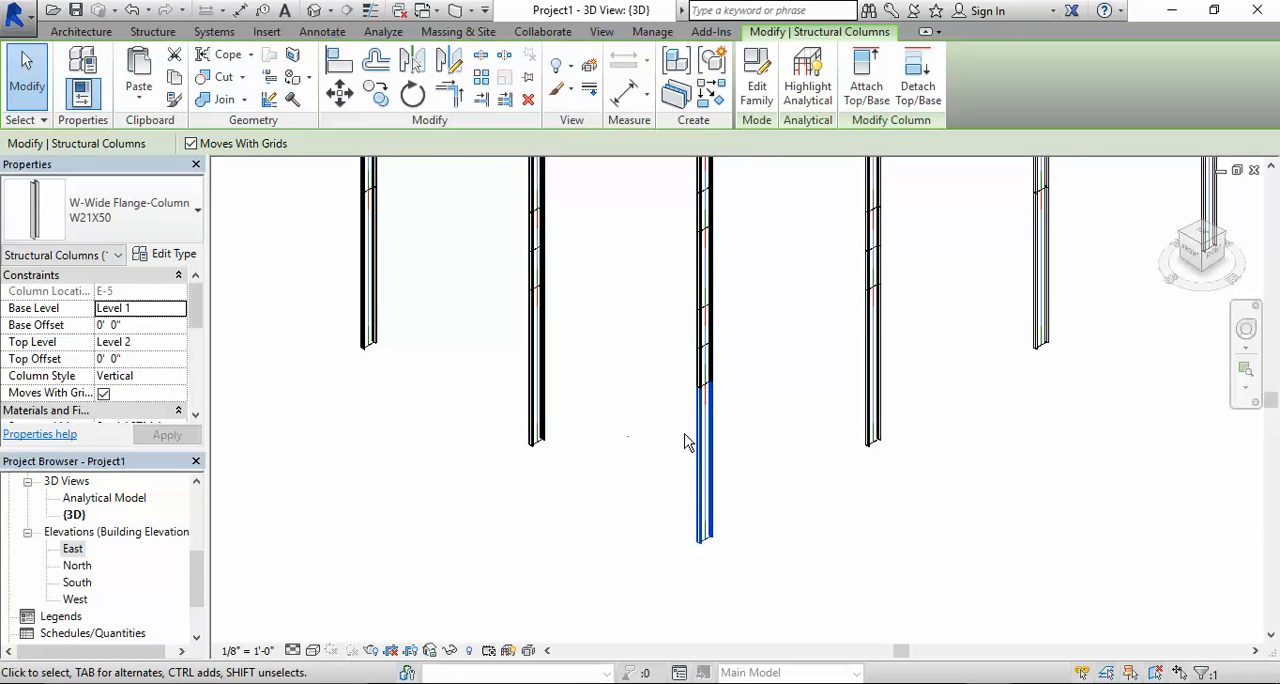
scroll(645, 443, down, 2)
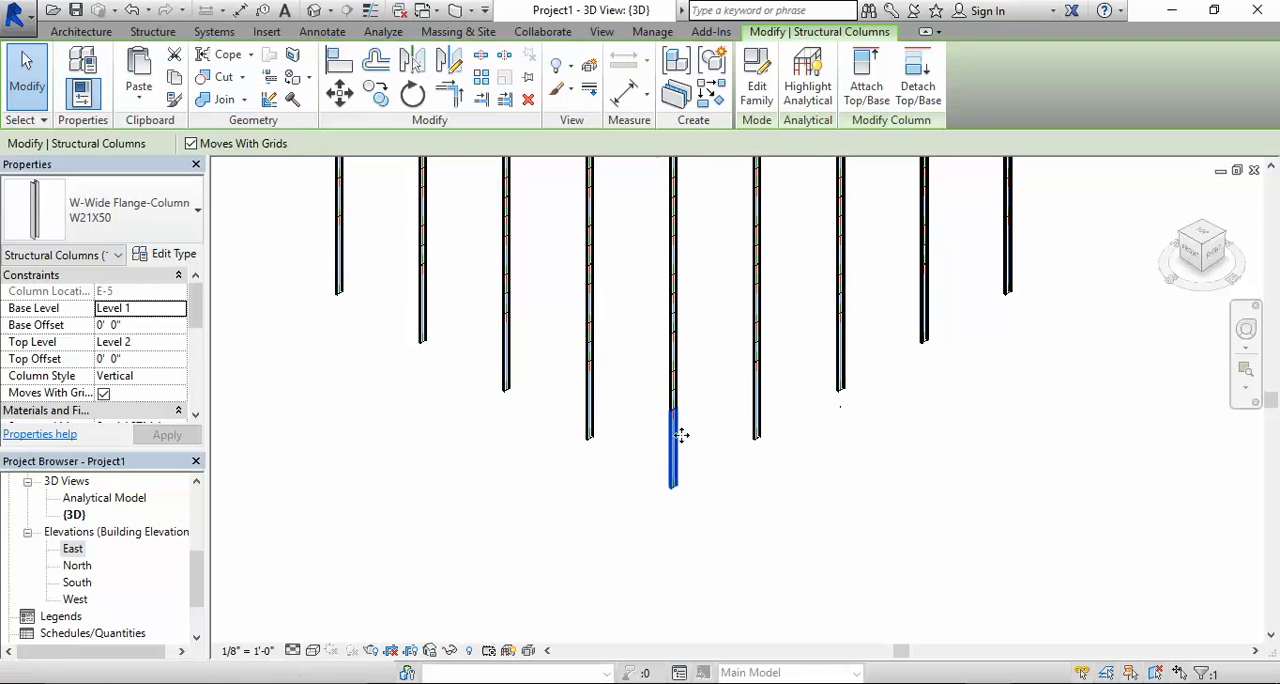